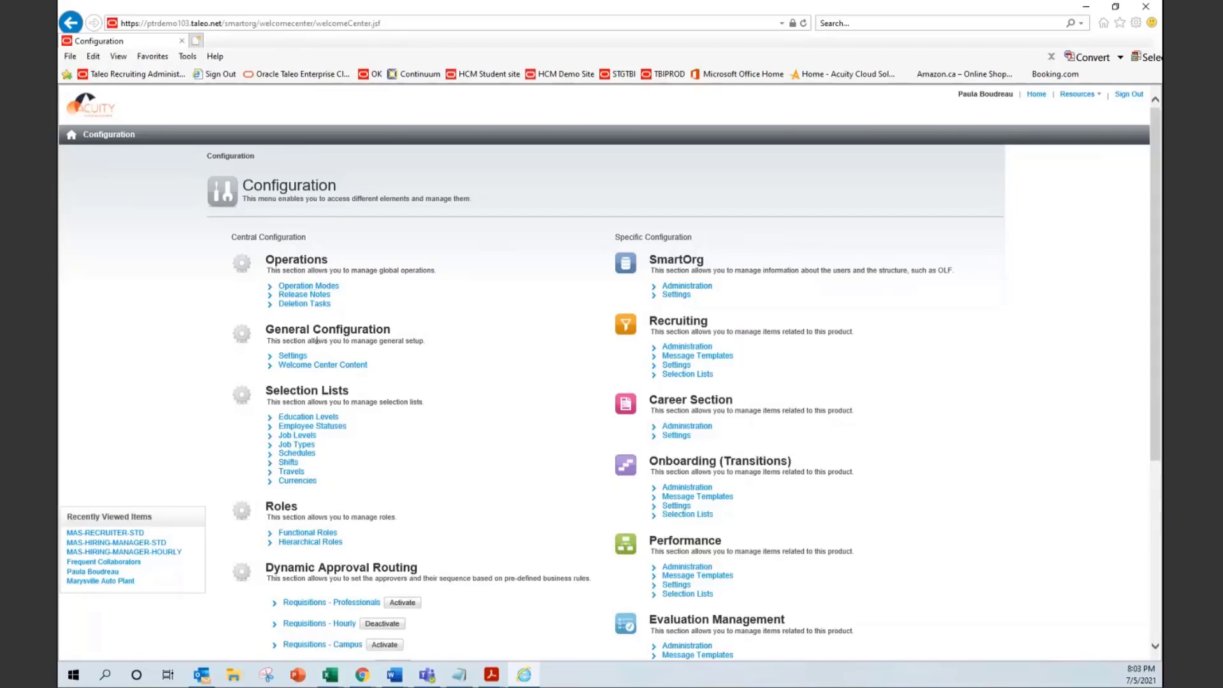
# Open the MAS-HIRING-MANAGER-STD configuration profile in SmartOrg administration and filter its settings by the name "list" to check the list format variations.
pyautogui.click(690, 287)
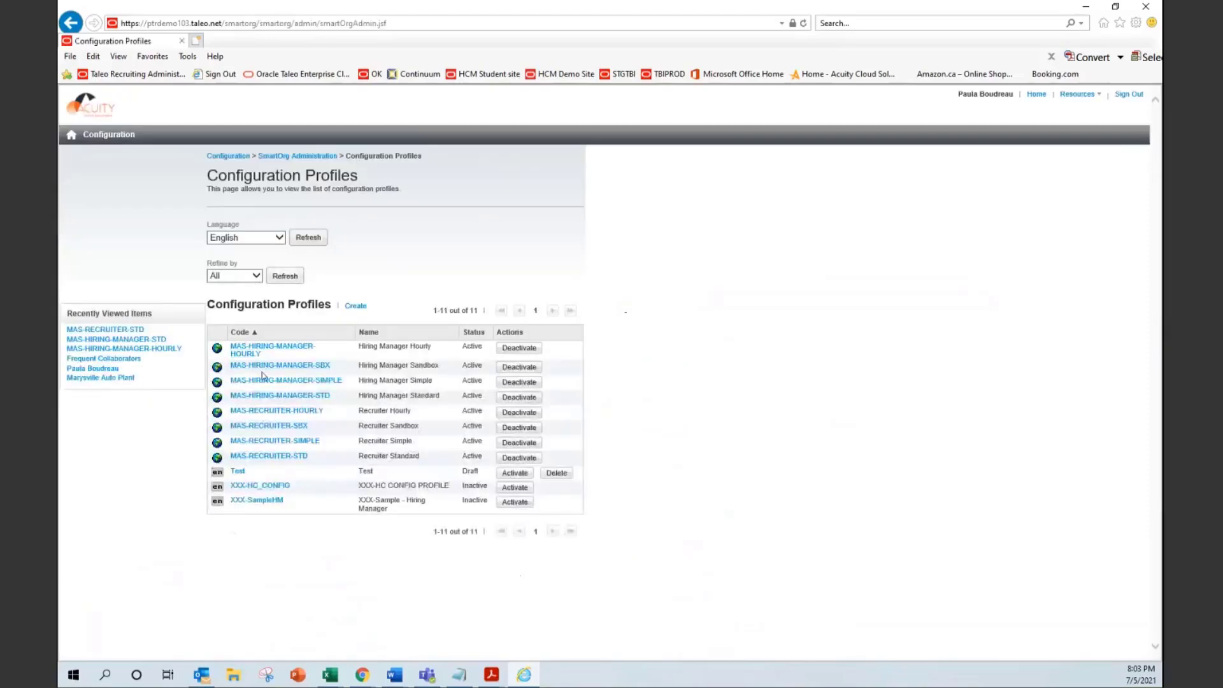
pyautogui.click(264, 398)
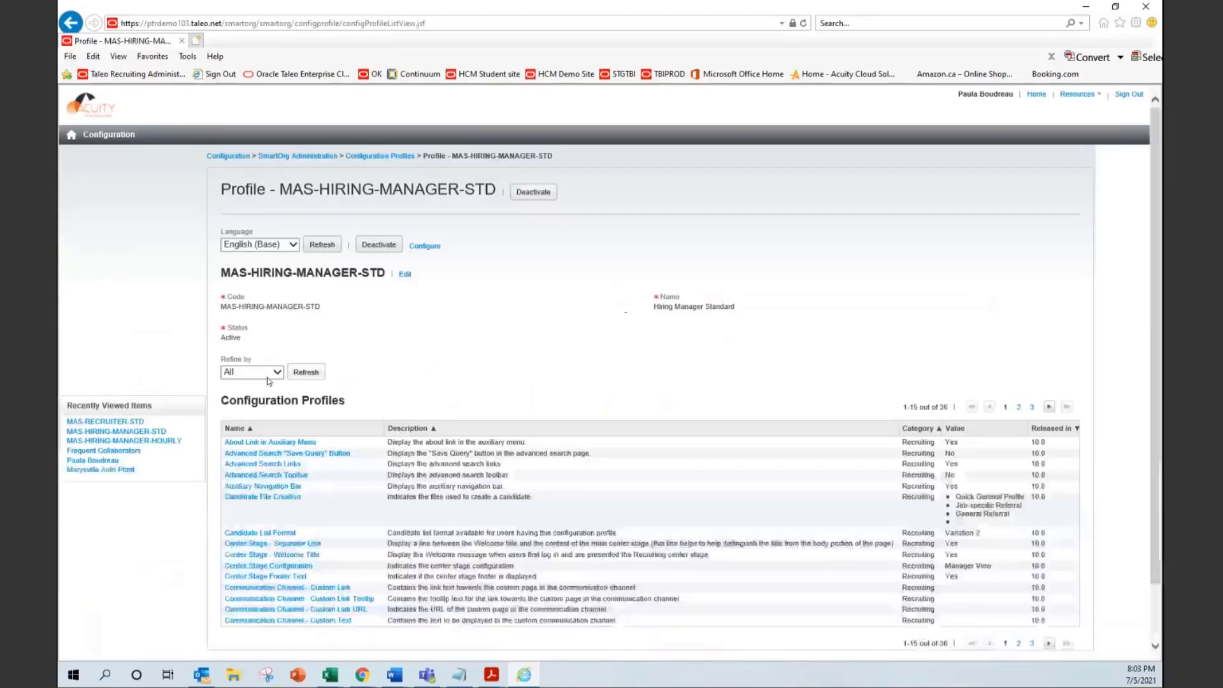
pyautogui.click(277, 374)
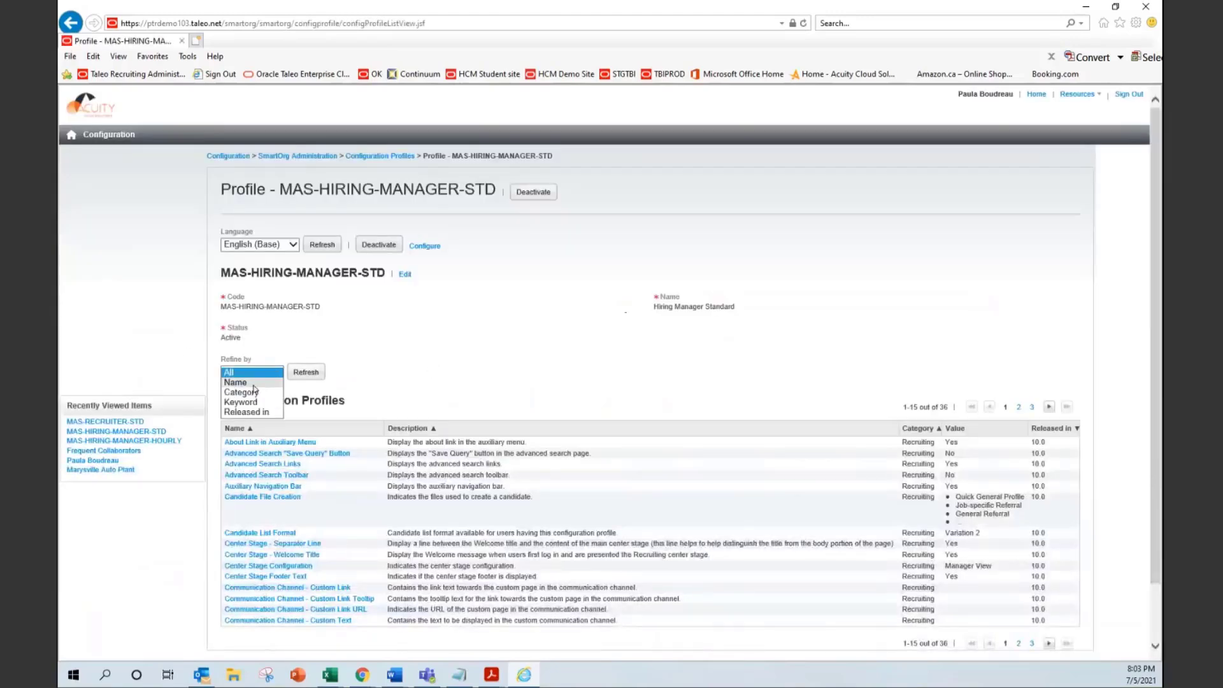
pyautogui.click(246, 382)
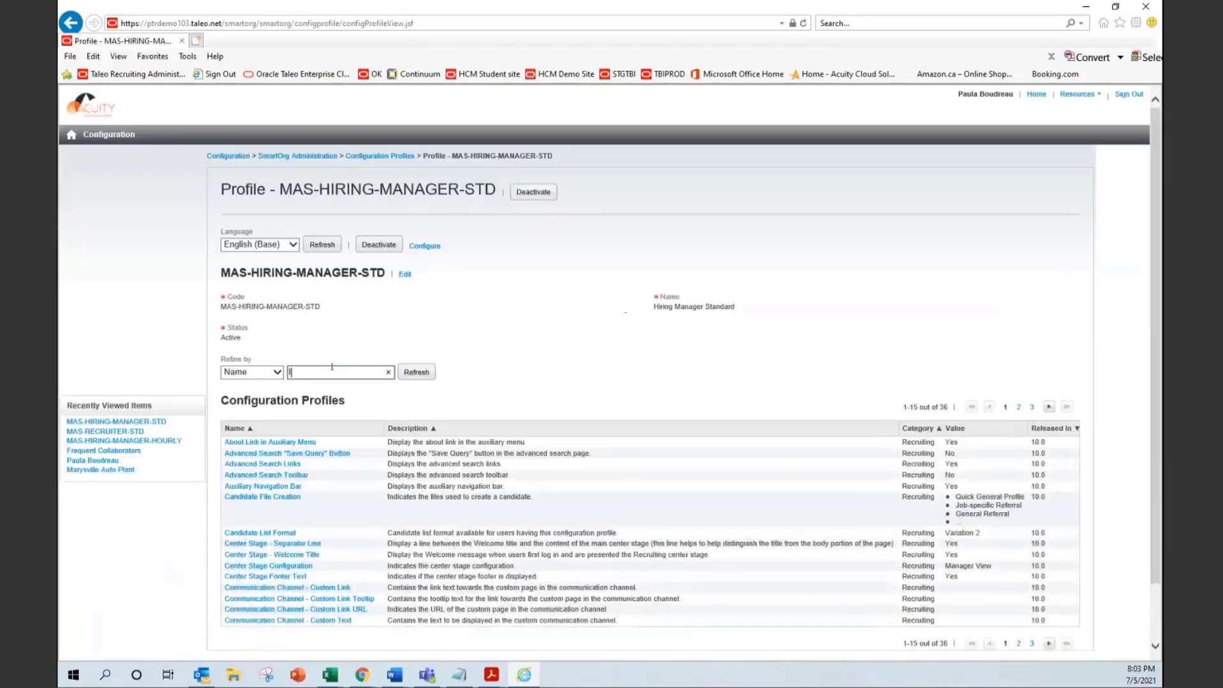
pyautogui.press('Return')
pyautogui.click(418, 373)
pyautogui.click(418, 374)
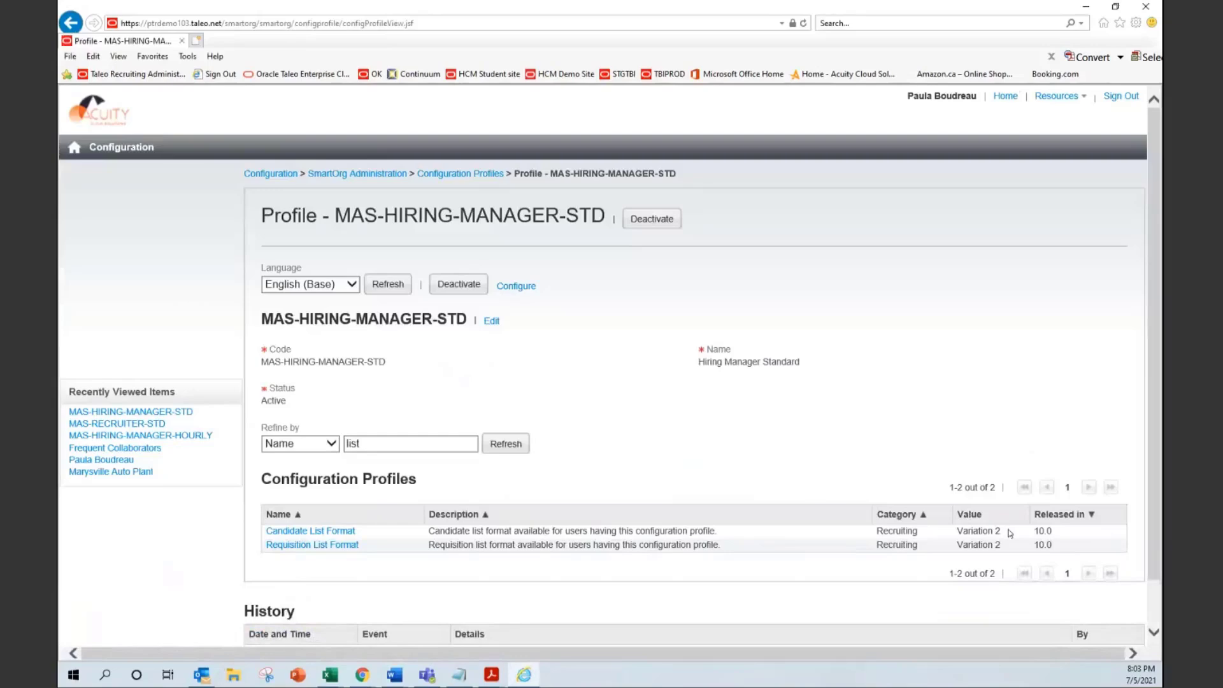
pyautogui.moveTo(1010, 534); pyautogui.dragTo(949, 529)
# Open the MAS-RECRUITER-STD configuration profile and filter its settings by the name "list" to check the list format variations.
pyautogui.click(477, 174)
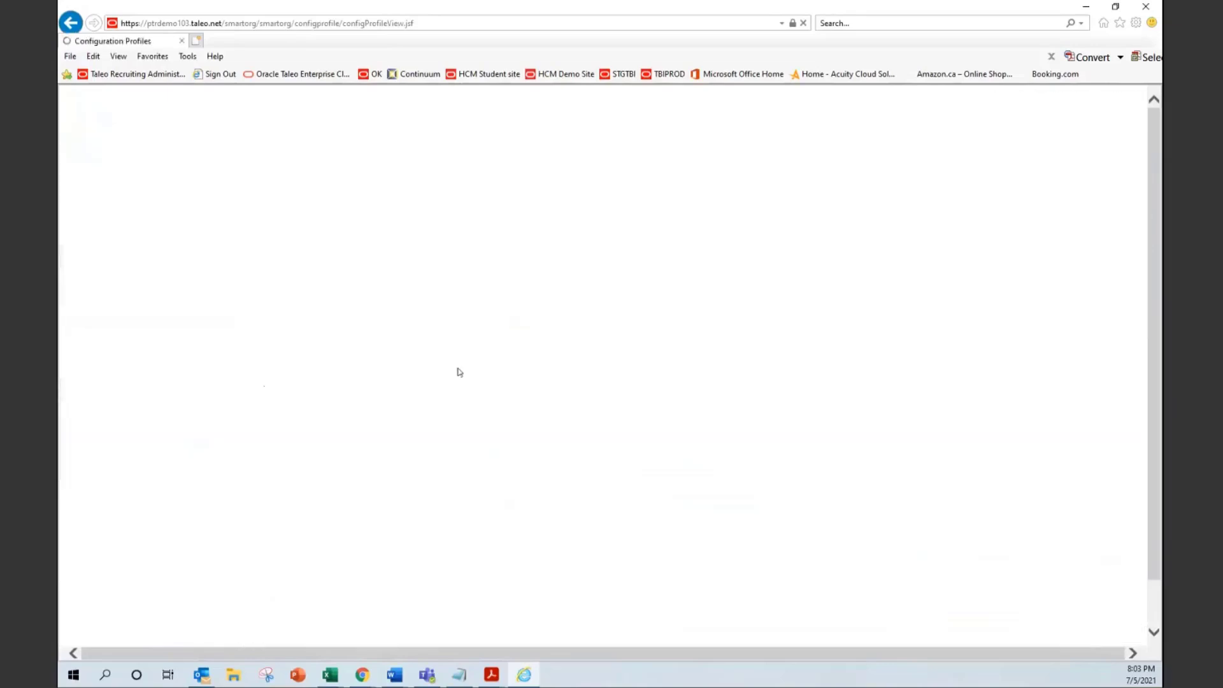
pyautogui.click(300, 324)
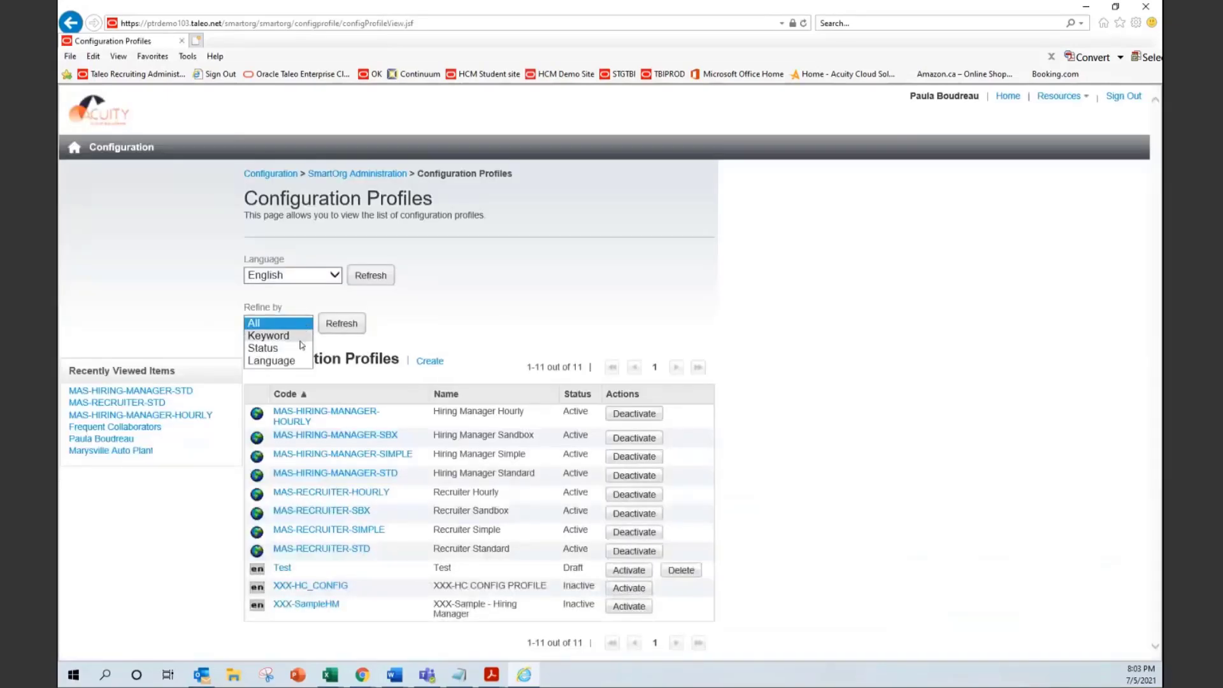
pyautogui.click(340, 549)
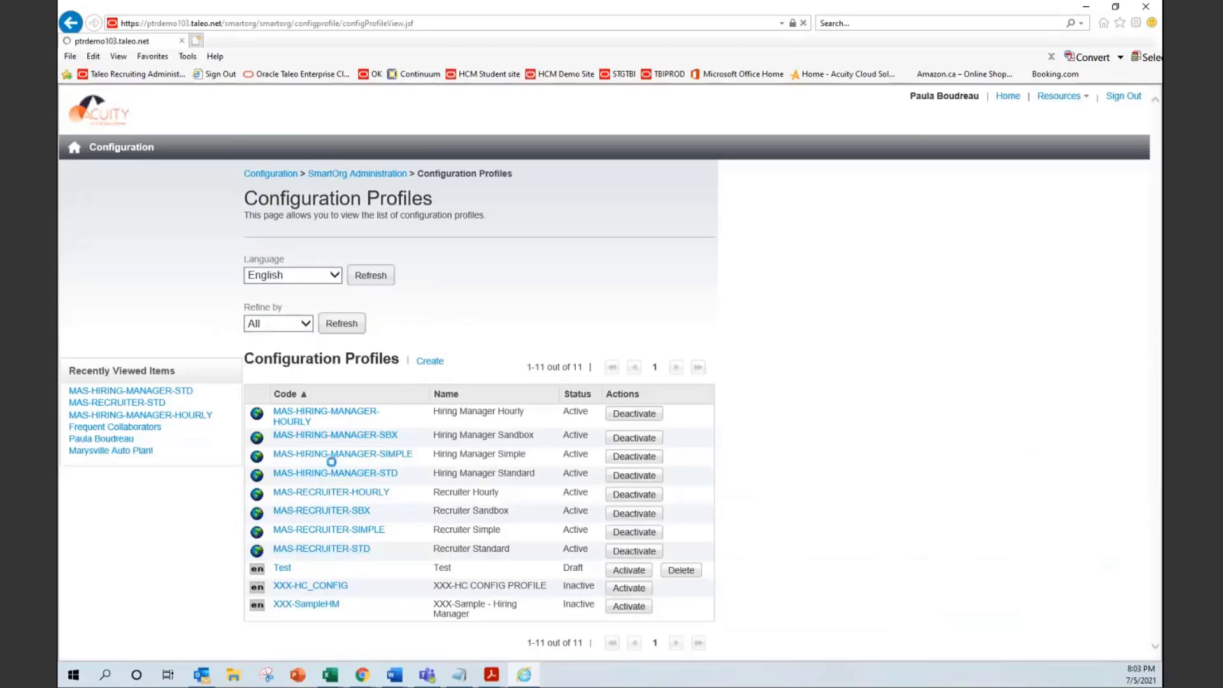
pyautogui.click(322, 513)
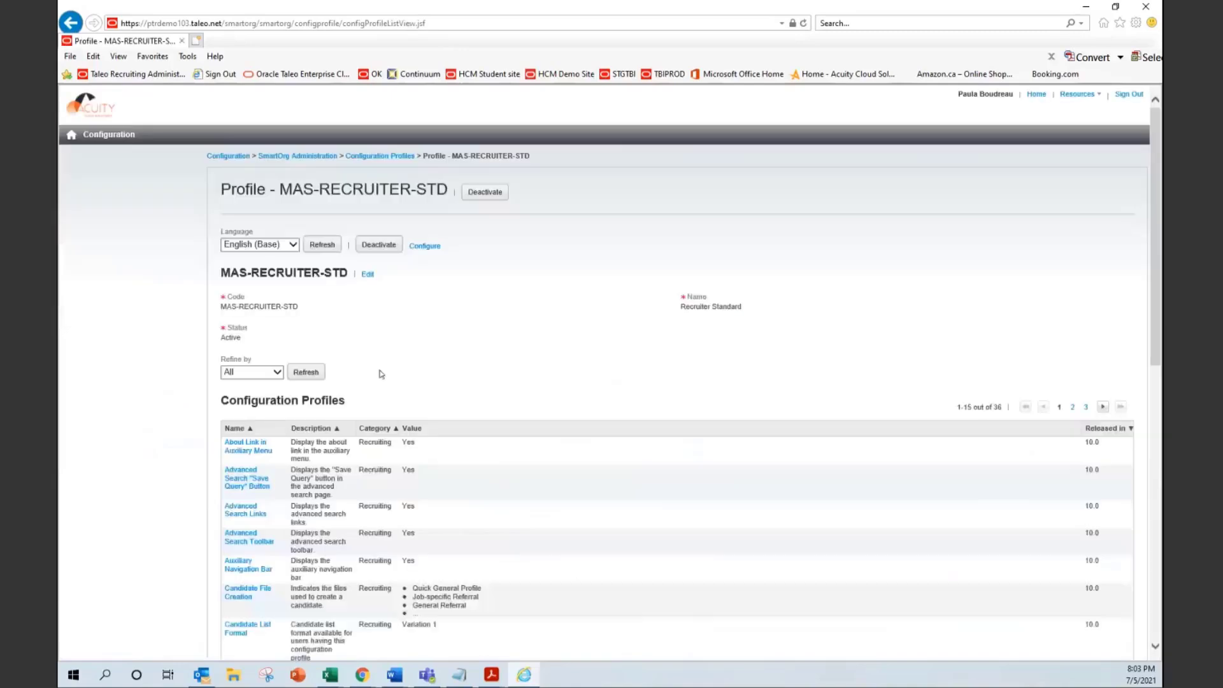
pyautogui.click(270, 376)
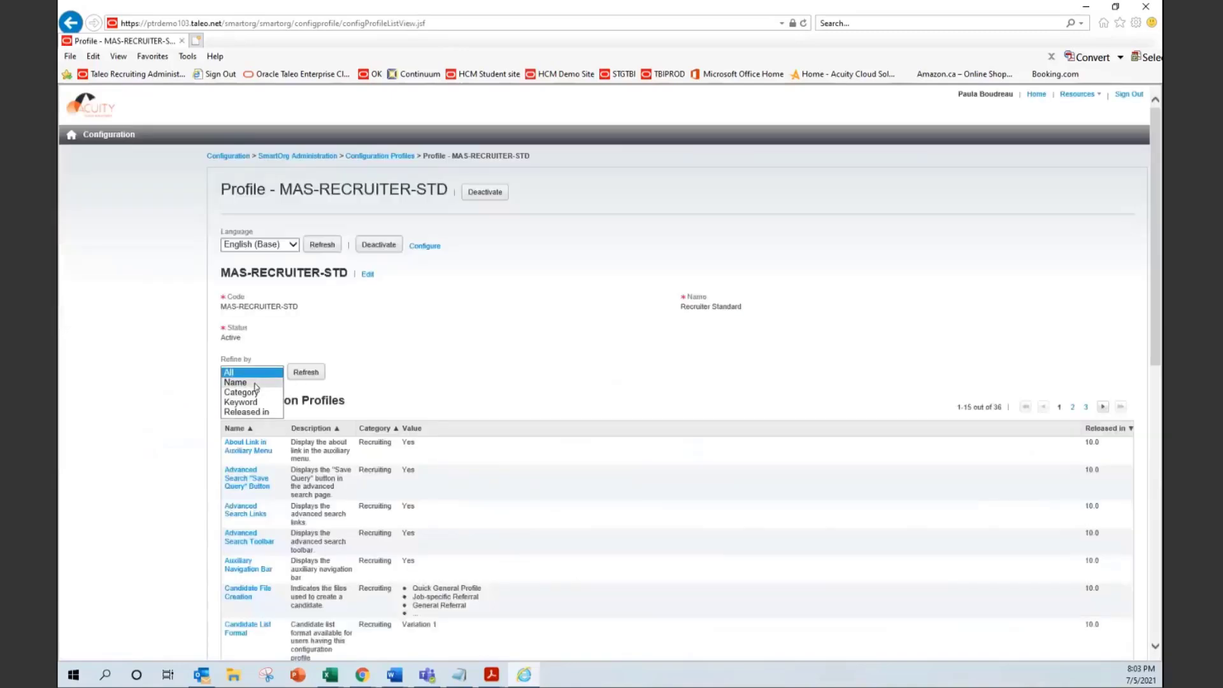
pyautogui.click(256, 383)
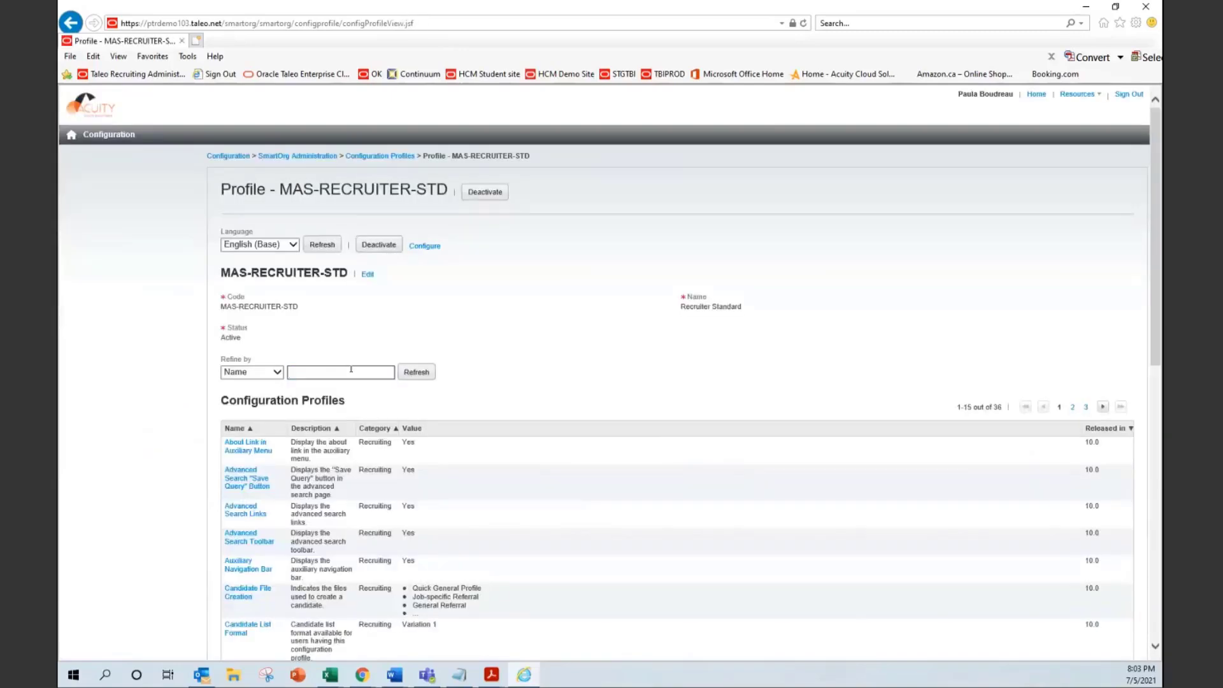
pyautogui.write('list')
pyautogui.click(417, 372)
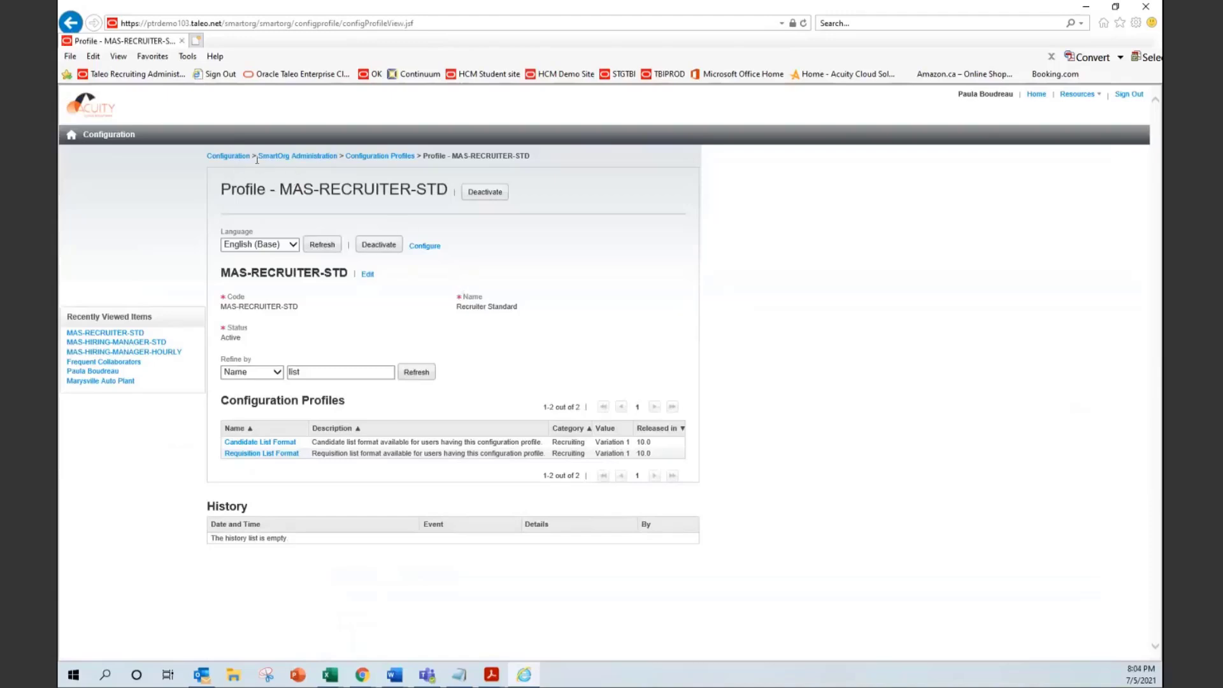
# Open the "market" candidate selection workflow in Recruiting administration, review its steps, and leave it without changes.
pyautogui.click(226, 157)
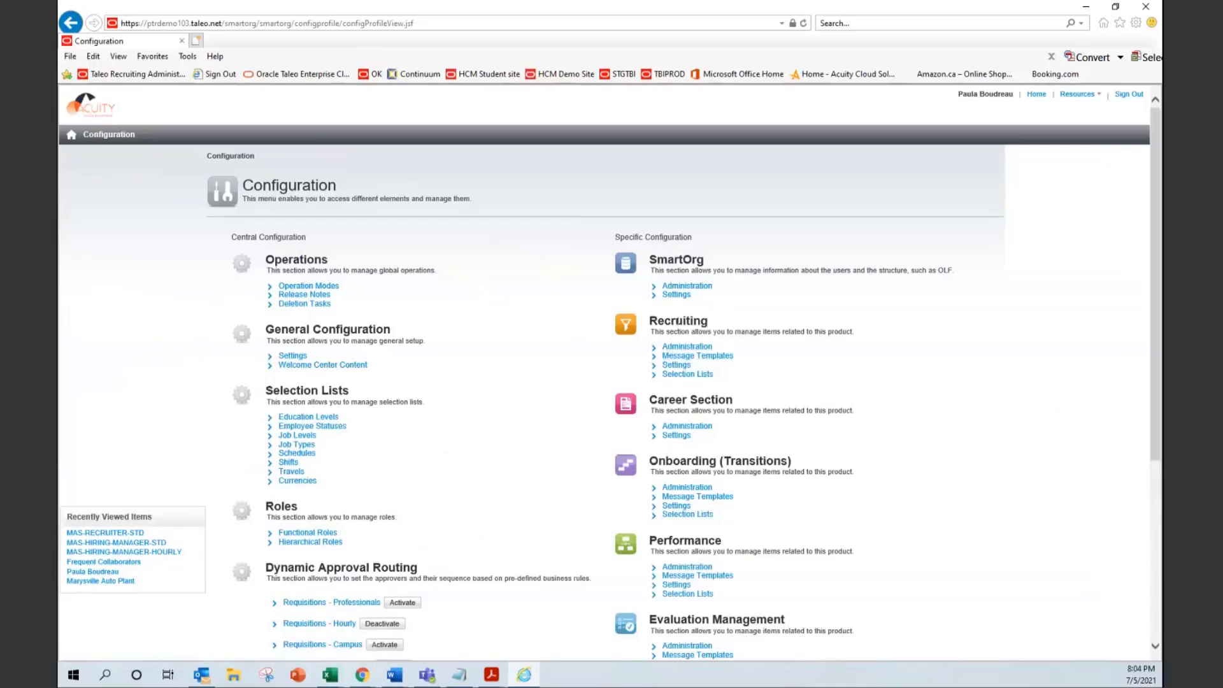
pyautogui.click(685, 347)
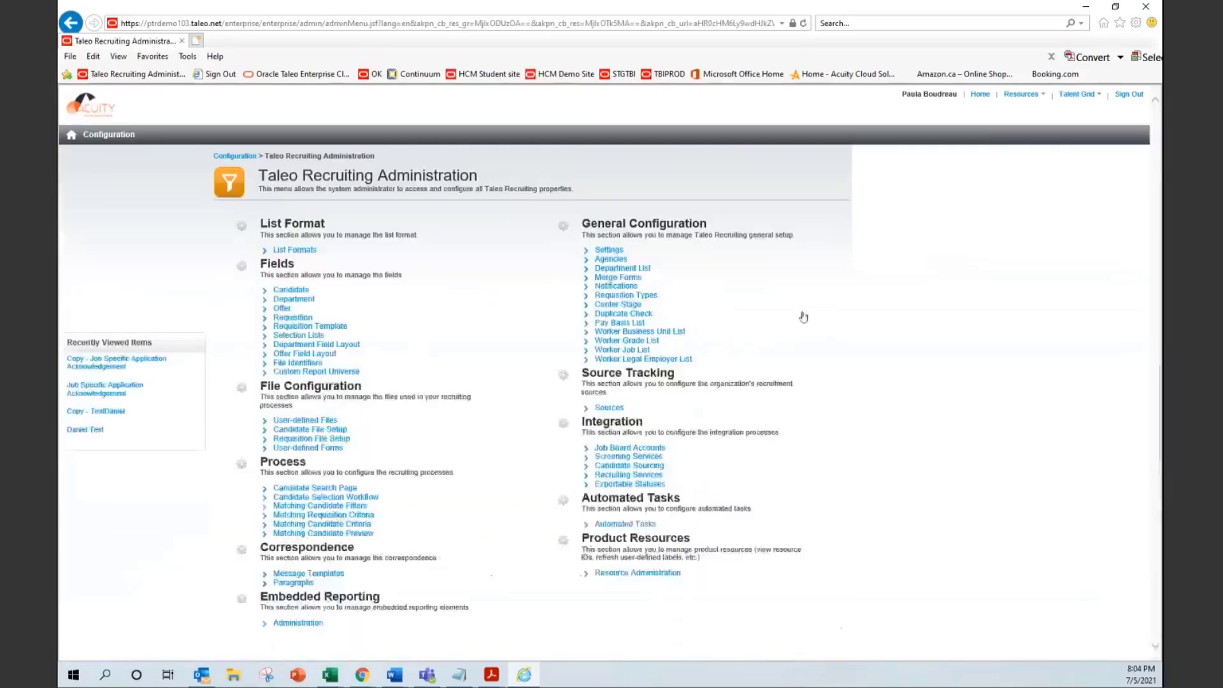
pyautogui.click(364, 497)
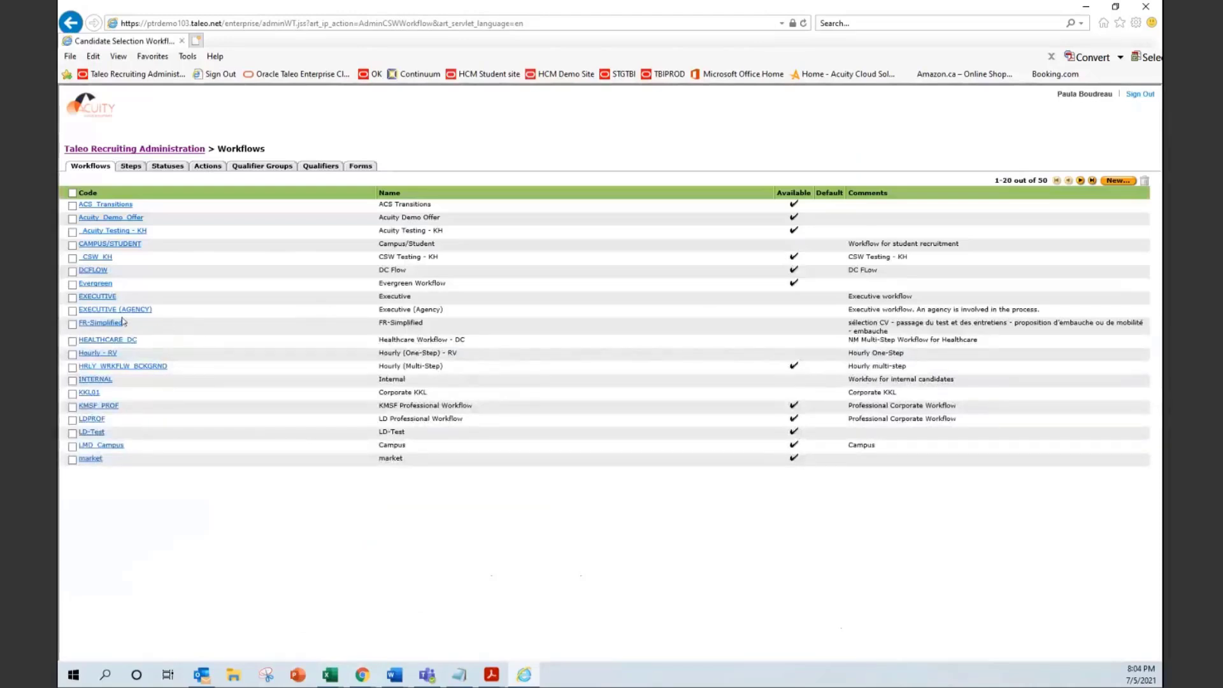
pyautogui.click(91, 459)
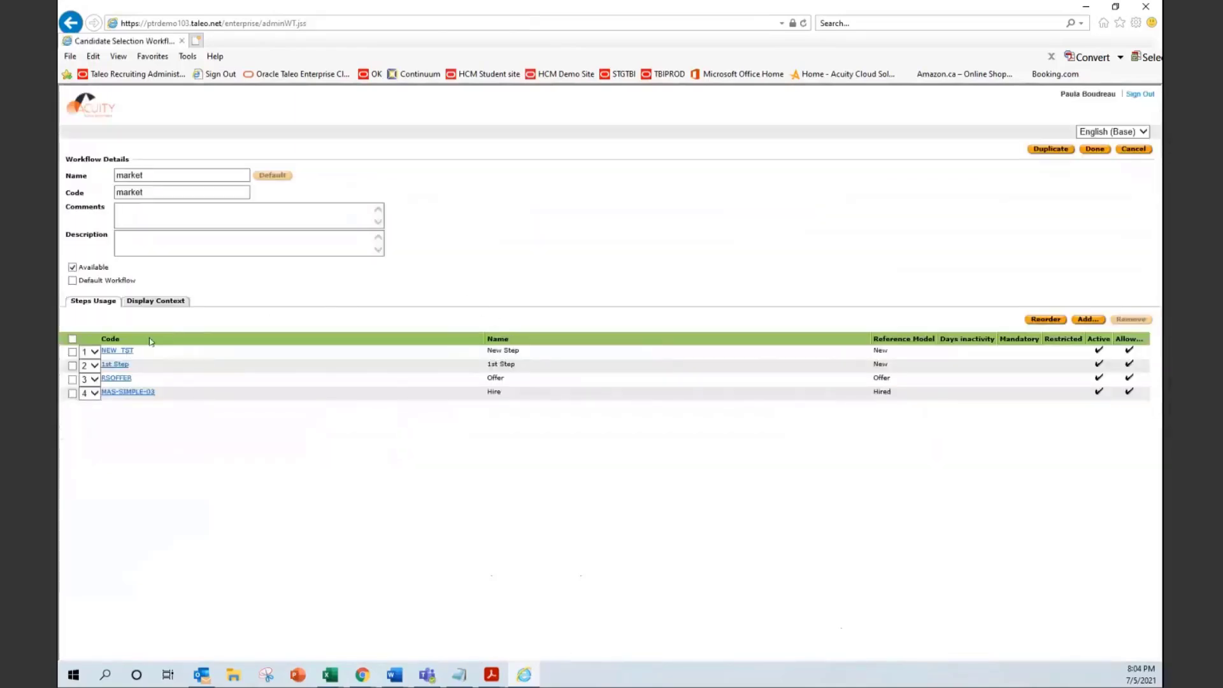
pyautogui.click(1135, 149)
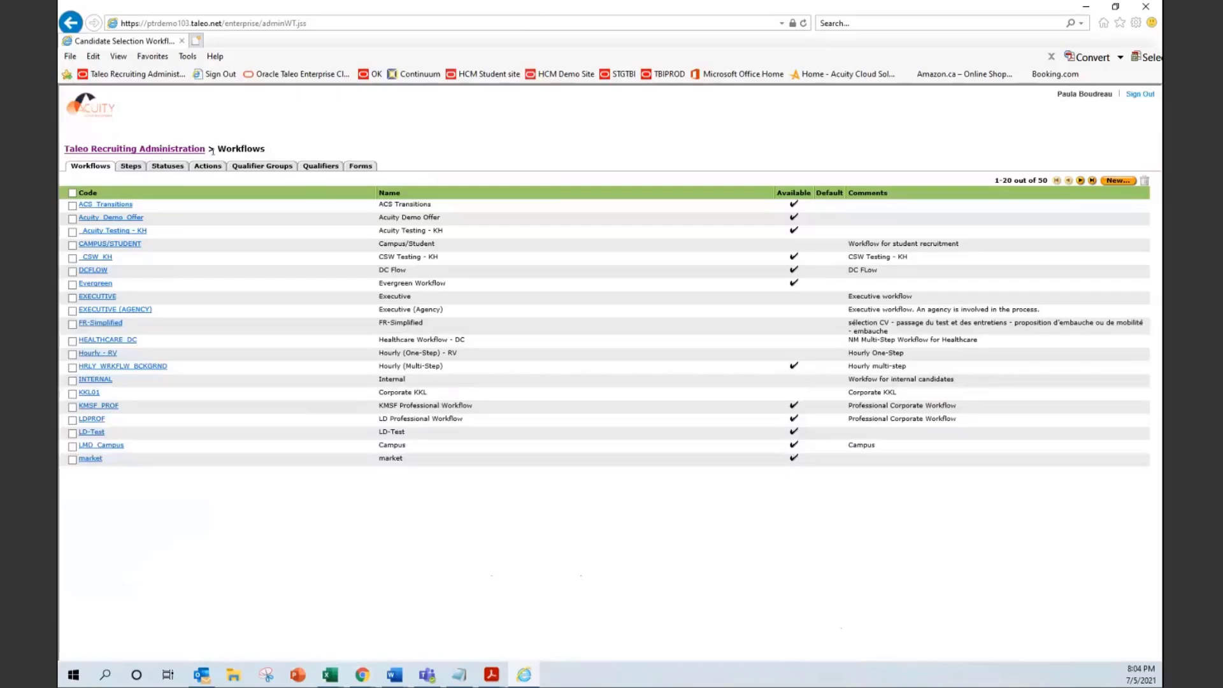
# Open the Variation 1 candidate list format context "Requisition-specific Candidate List - 1st Step (1st Step)" from Recruiting administration.
pyautogui.click(152, 150)
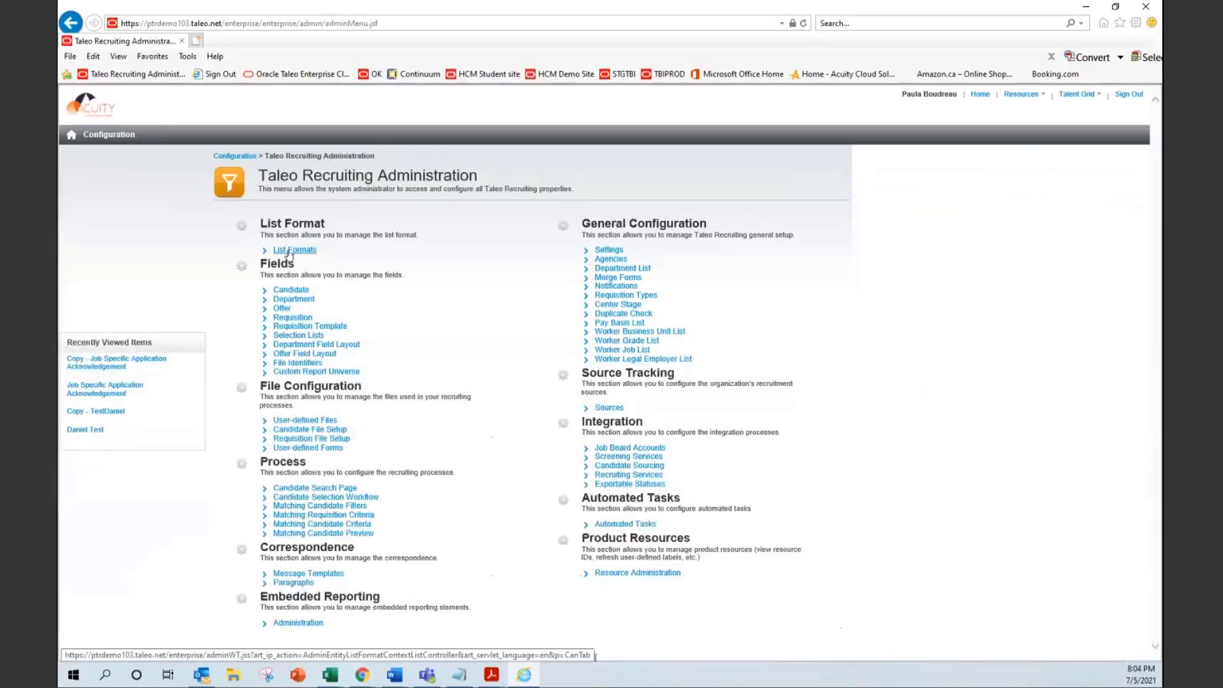
pyautogui.click(288, 251)
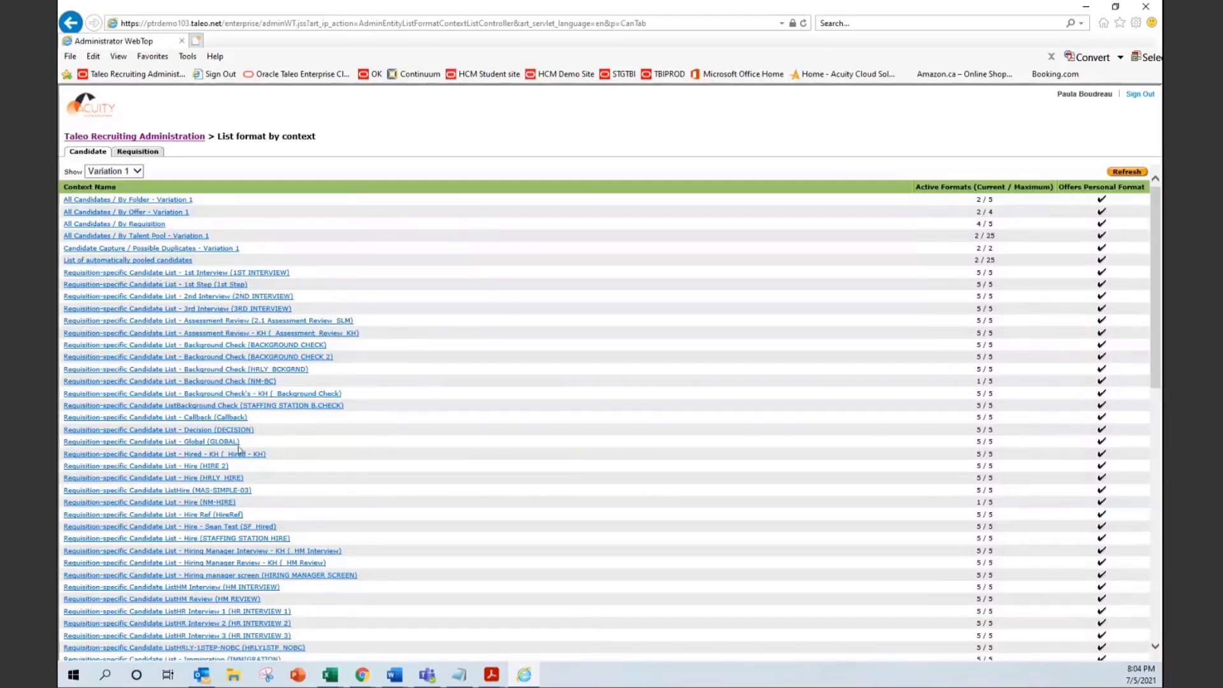
pyautogui.click(190, 286)
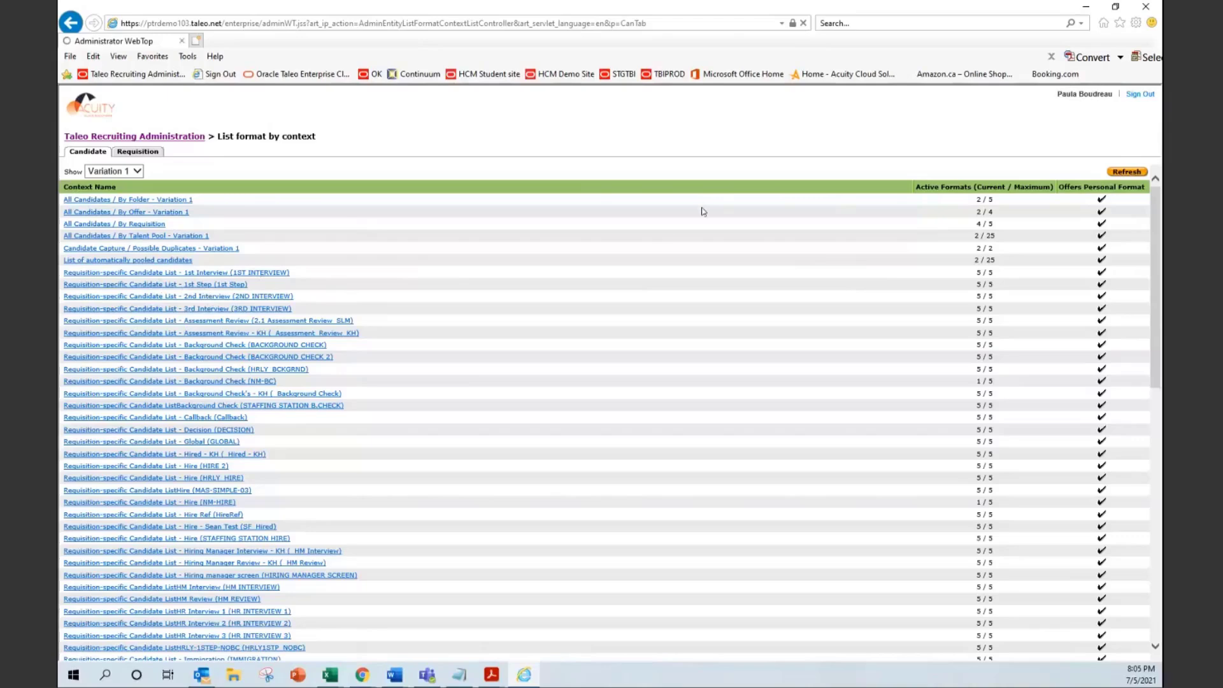
pyautogui.click(220, 284)
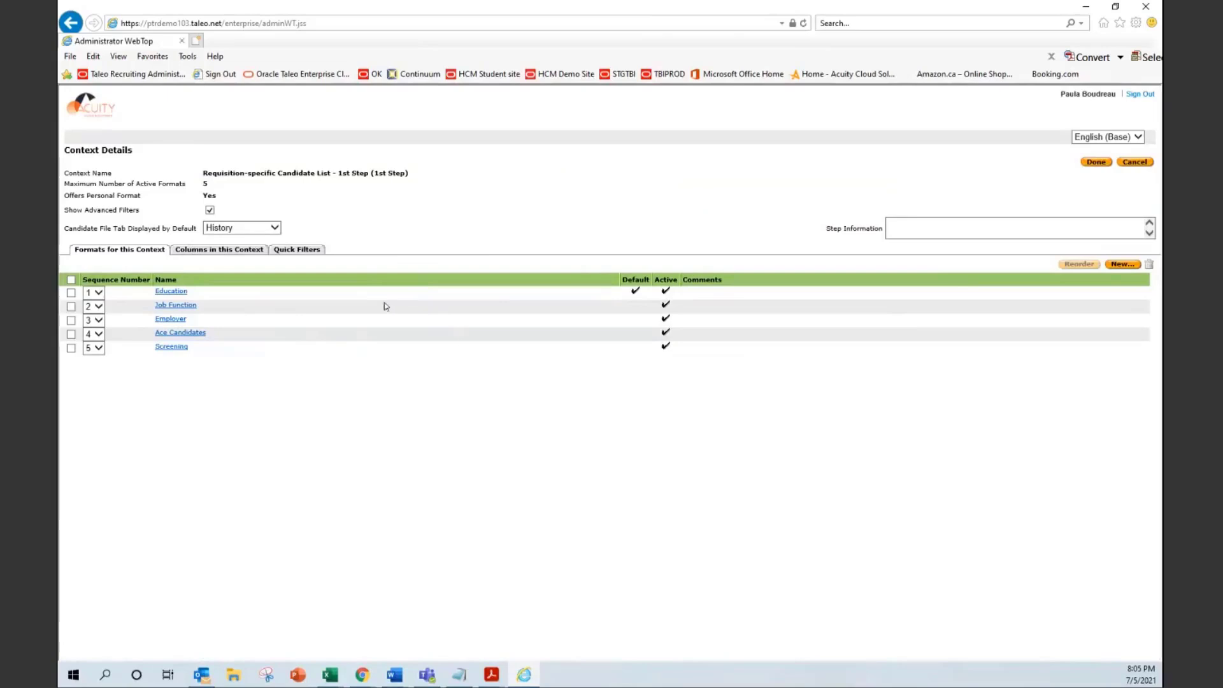
# Add the Cellular Number and Candidate Attachments fields to the selected columns for the 1st Step context.
pyautogui.click(229, 251)
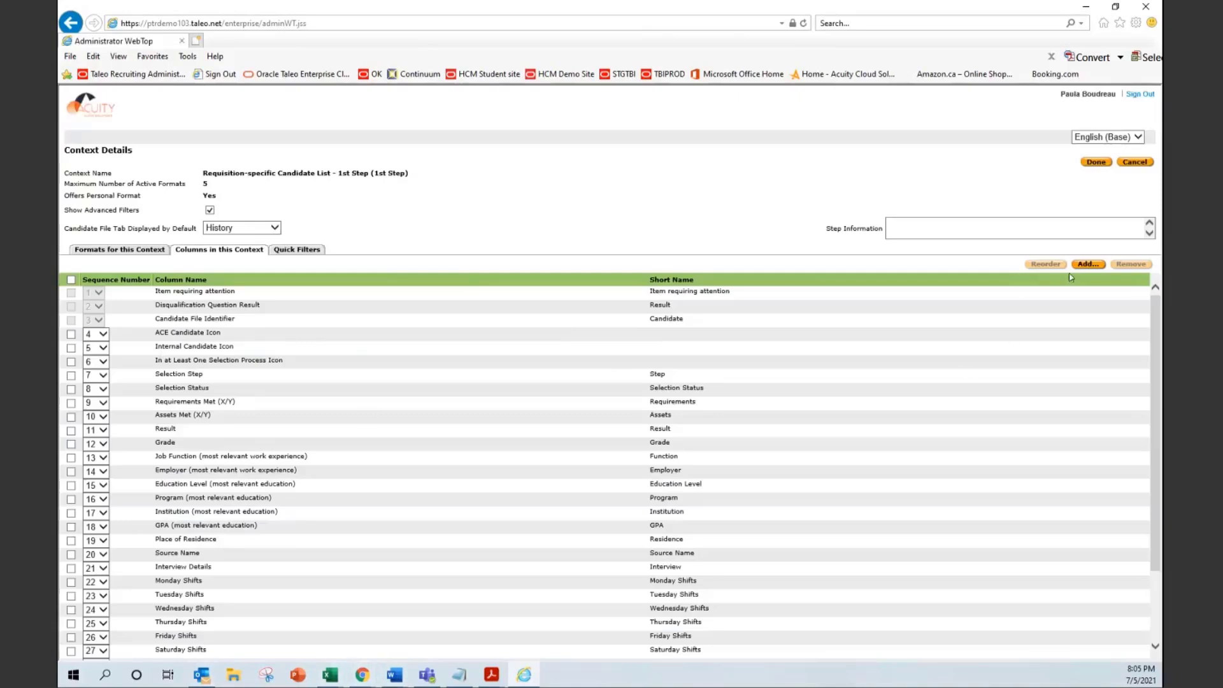
pyautogui.click(1090, 265)
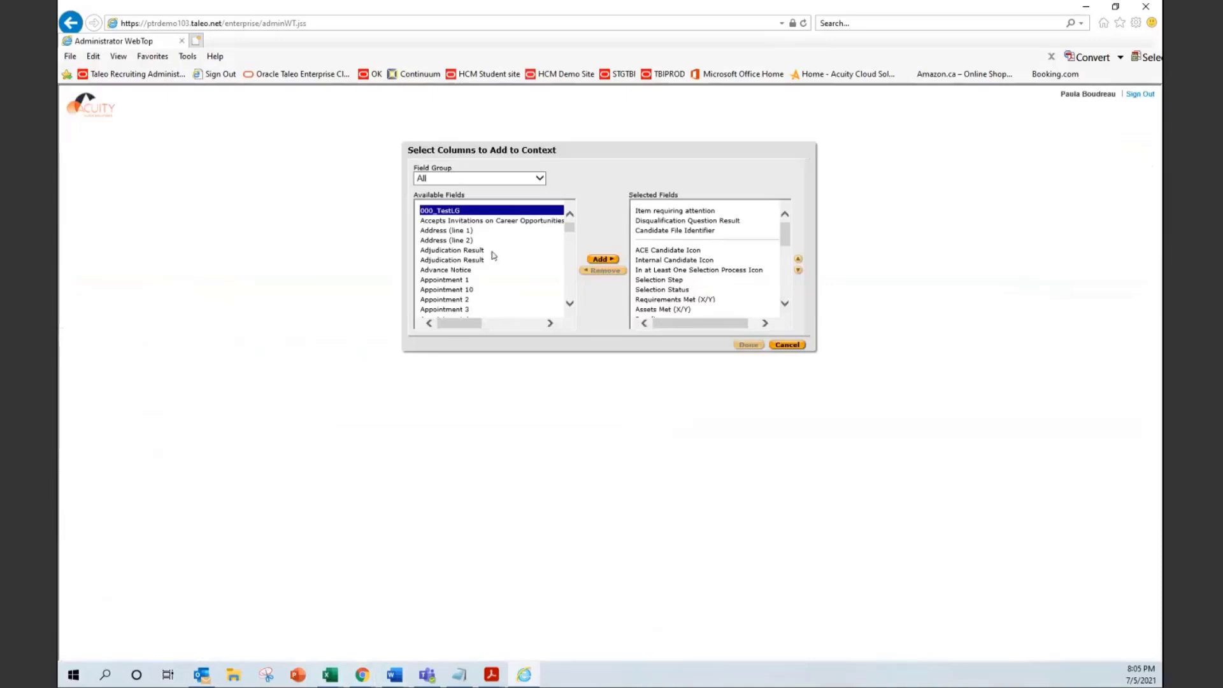
pyautogui.scroll(-3, 497, 250)
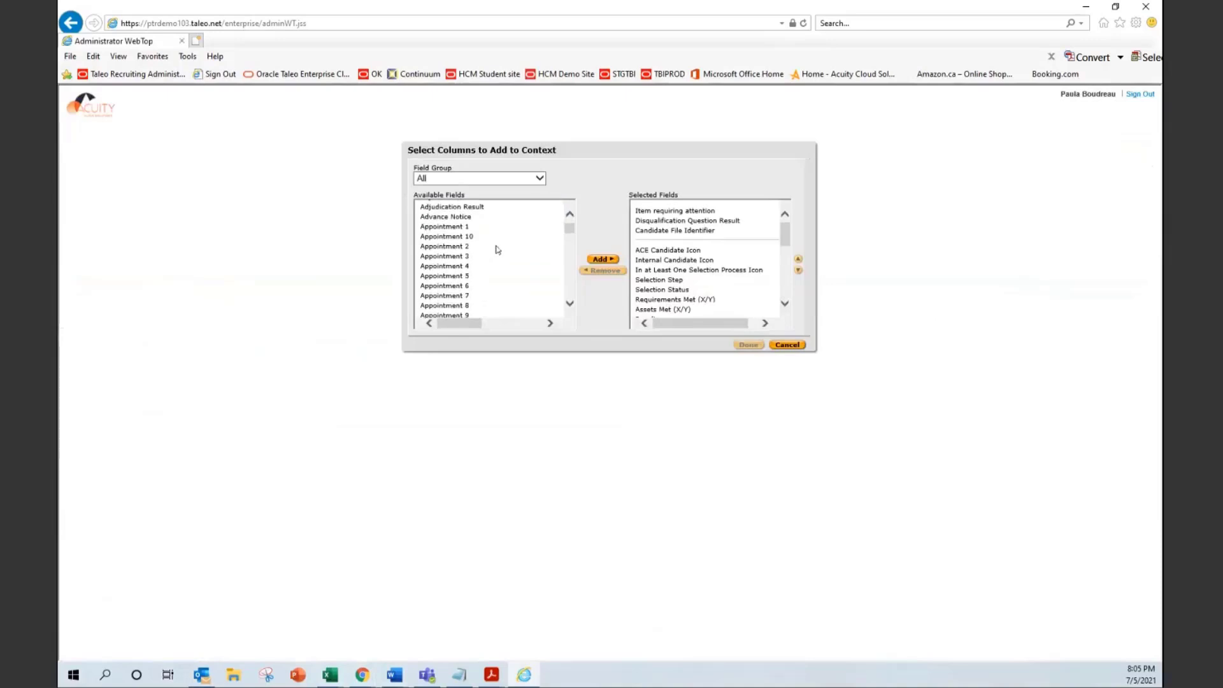
pyautogui.scroll(-1, 498, 250)
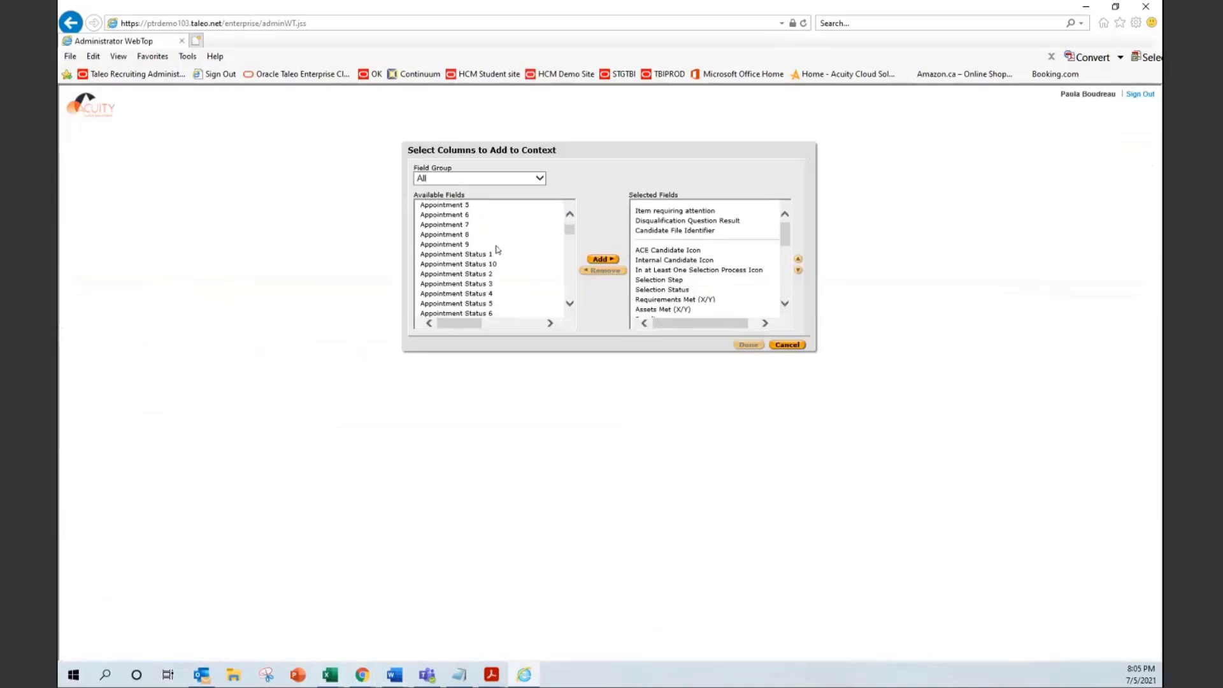
pyautogui.scroll(-3, 497, 250)
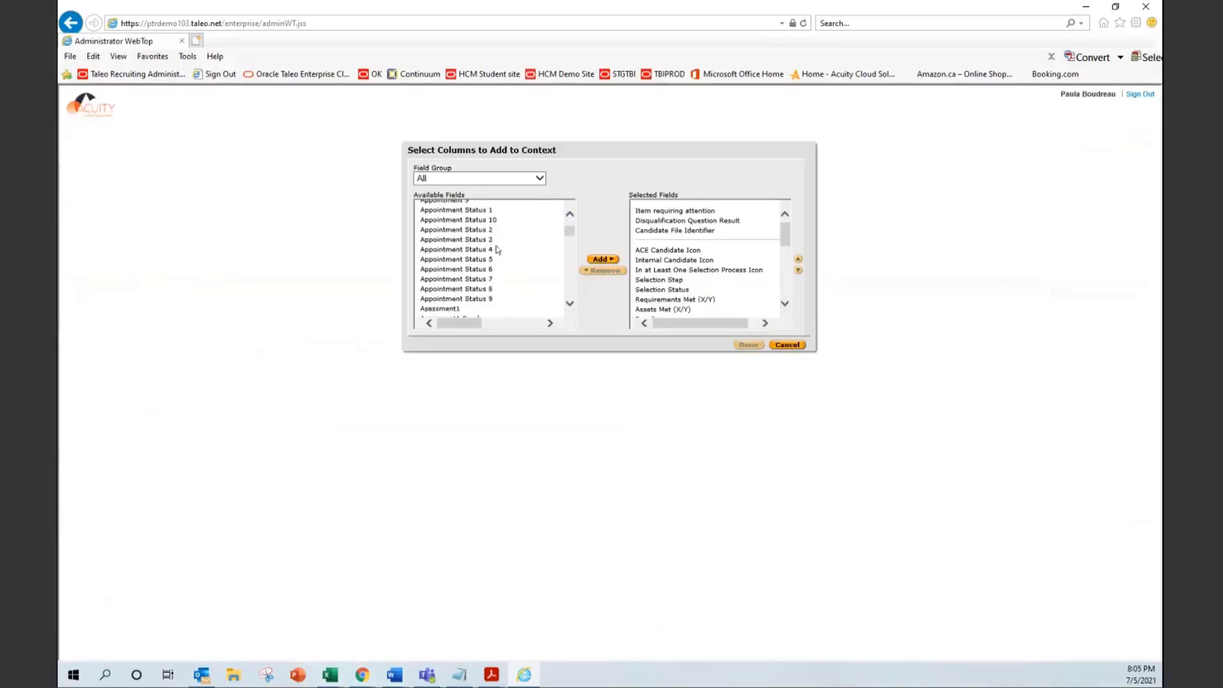
pyautogui.scroll(-5, 498, 250)
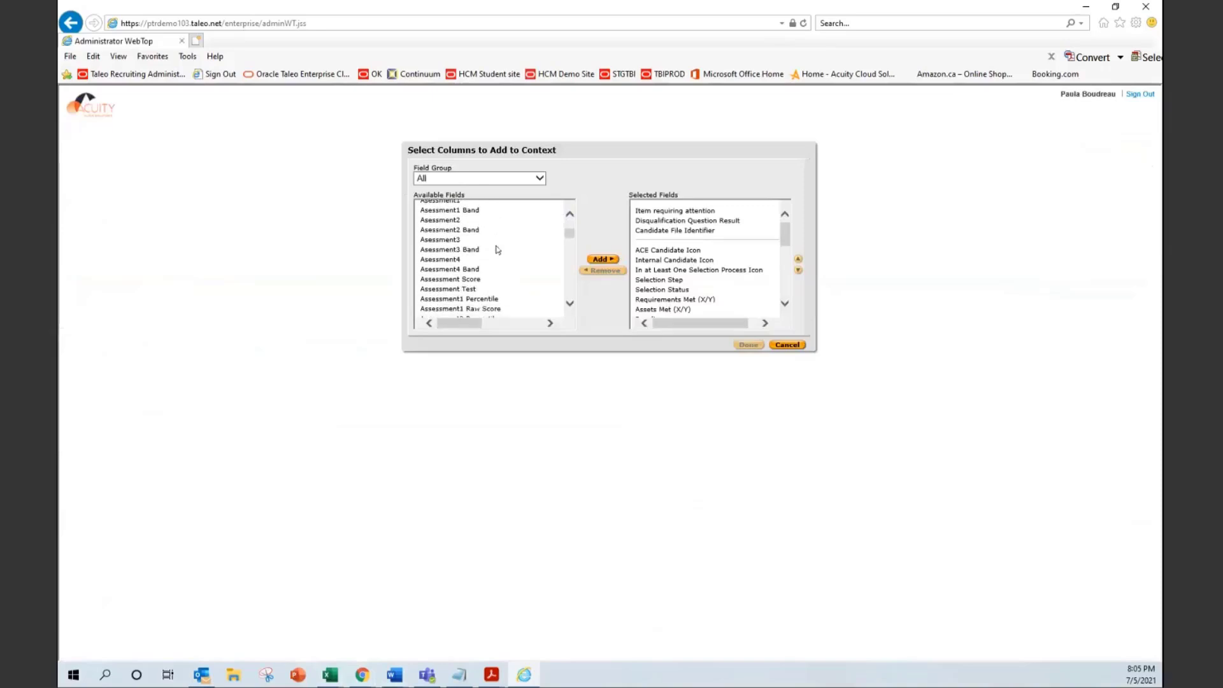
pyautogui.scroll(-3, 497, 249)
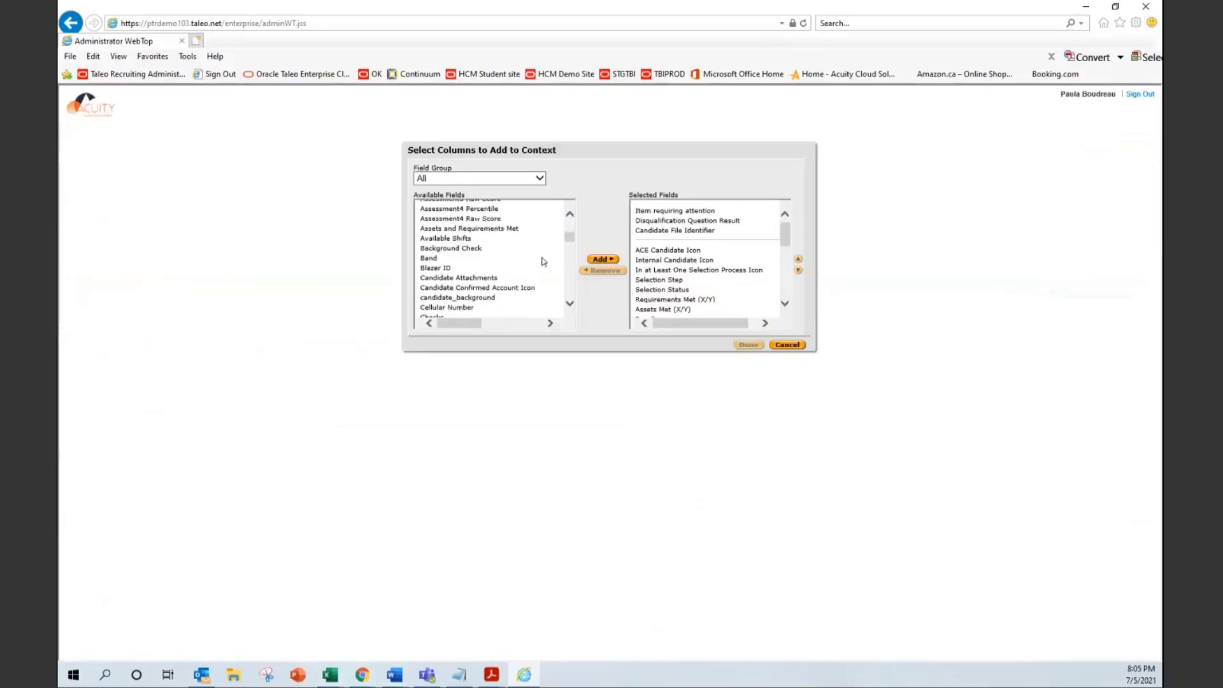
pyautogui.scroll(-1, 543, 261)
pyautogui.click(442, 272)
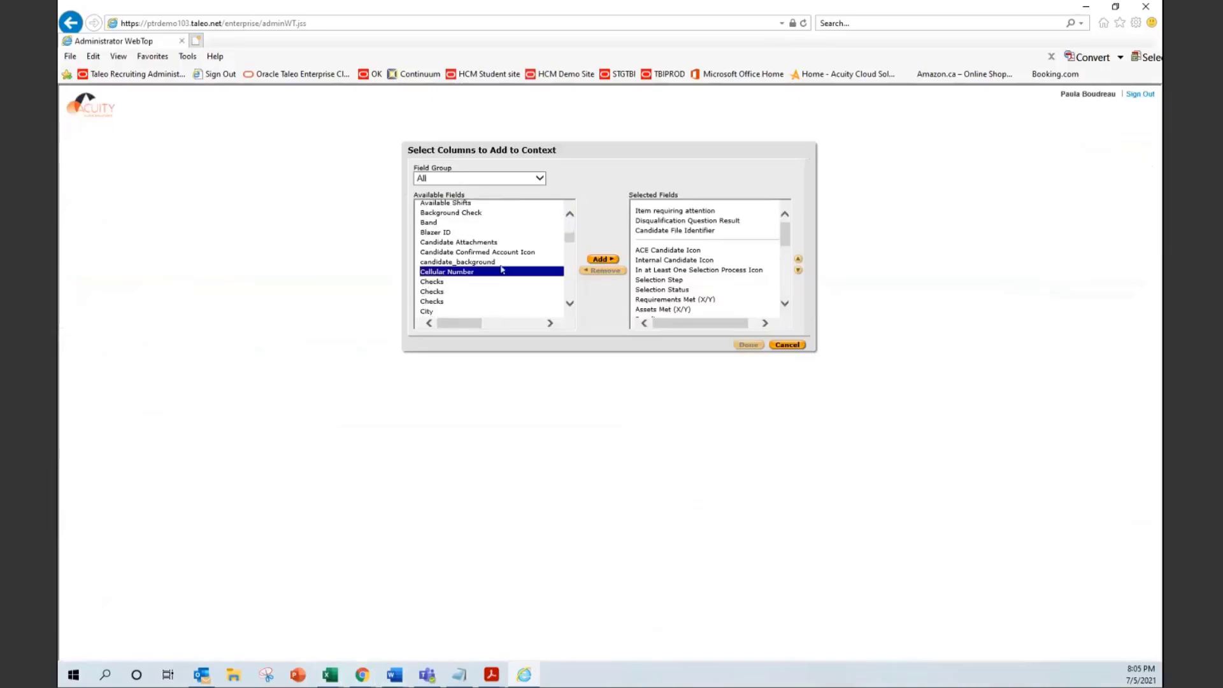
pyautogui.click(602, 259)
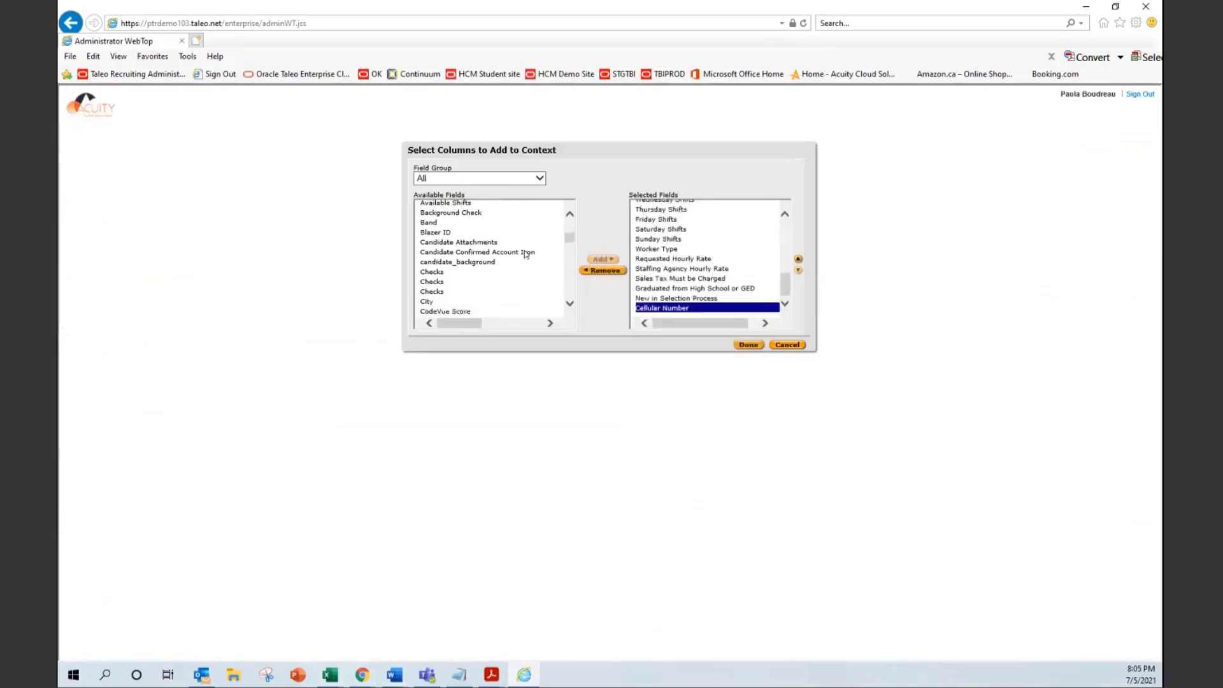
pyautogui.click(478, 243)
pyautogui.click(602, 259)
# Add the Most Advanced Progression Status field to the selected columns for the 1st Step context.
pyautogui.scroll(-10, 491, 260)
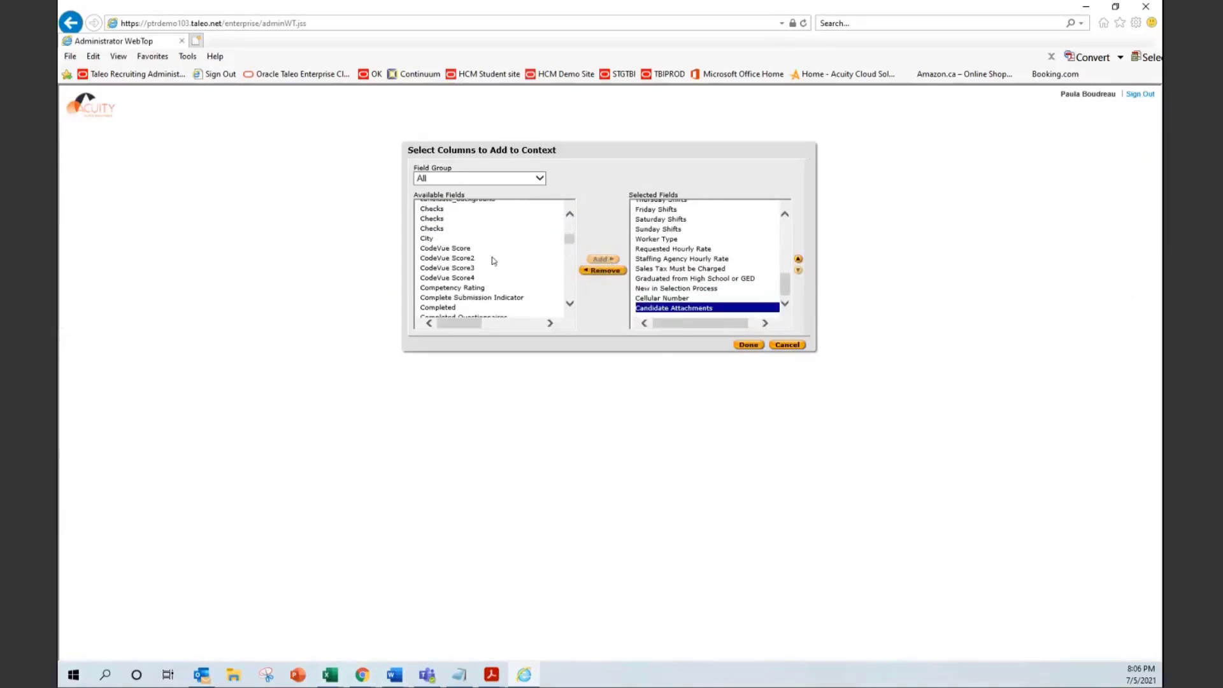
pyautogui.scroll(-10, 491, 275)
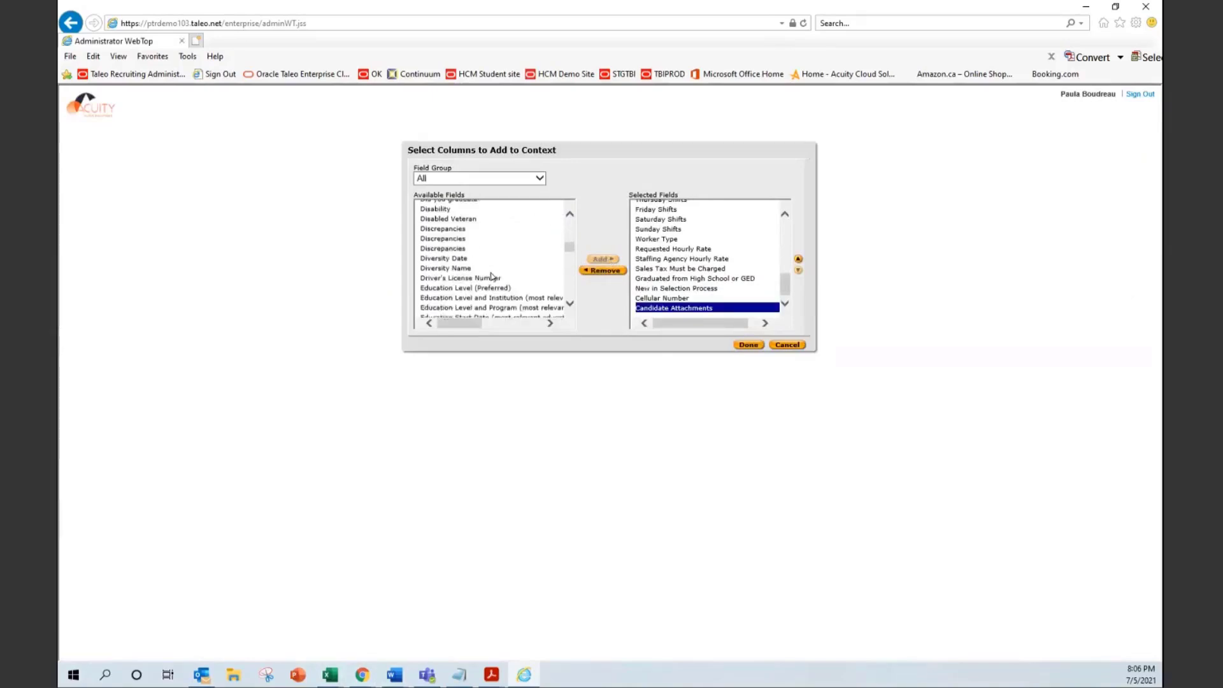
pyautogui.scroll(-3, 491, 276)
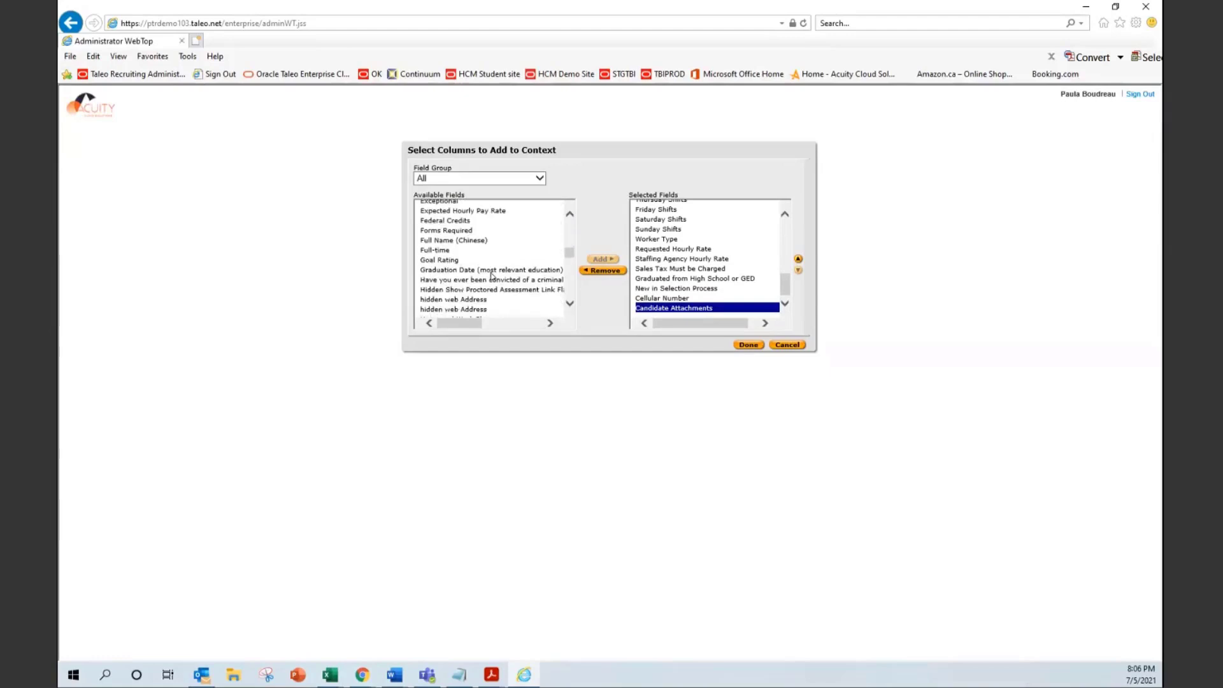
pyautogui.scroll(-9, 486, 271)
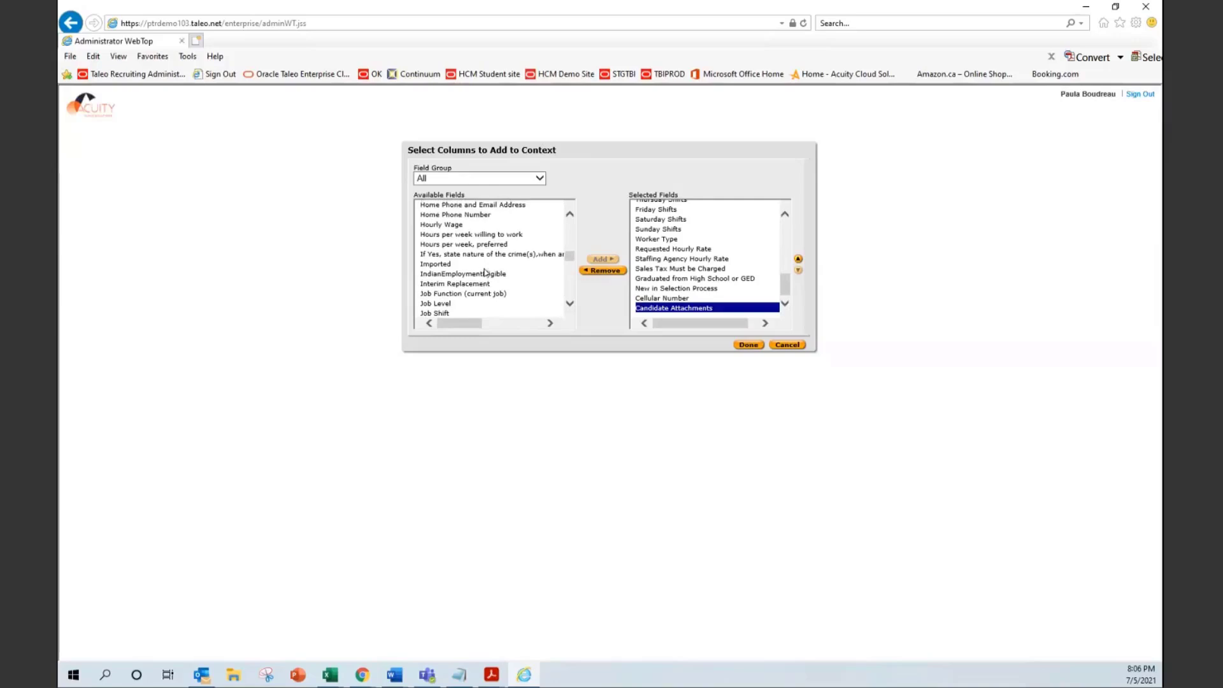
pyautogui.scroll(-5, 474, 266)
pyautogui.scroll(-1, 475, 266)
pyautogui.scroll(-1, 469, 283)
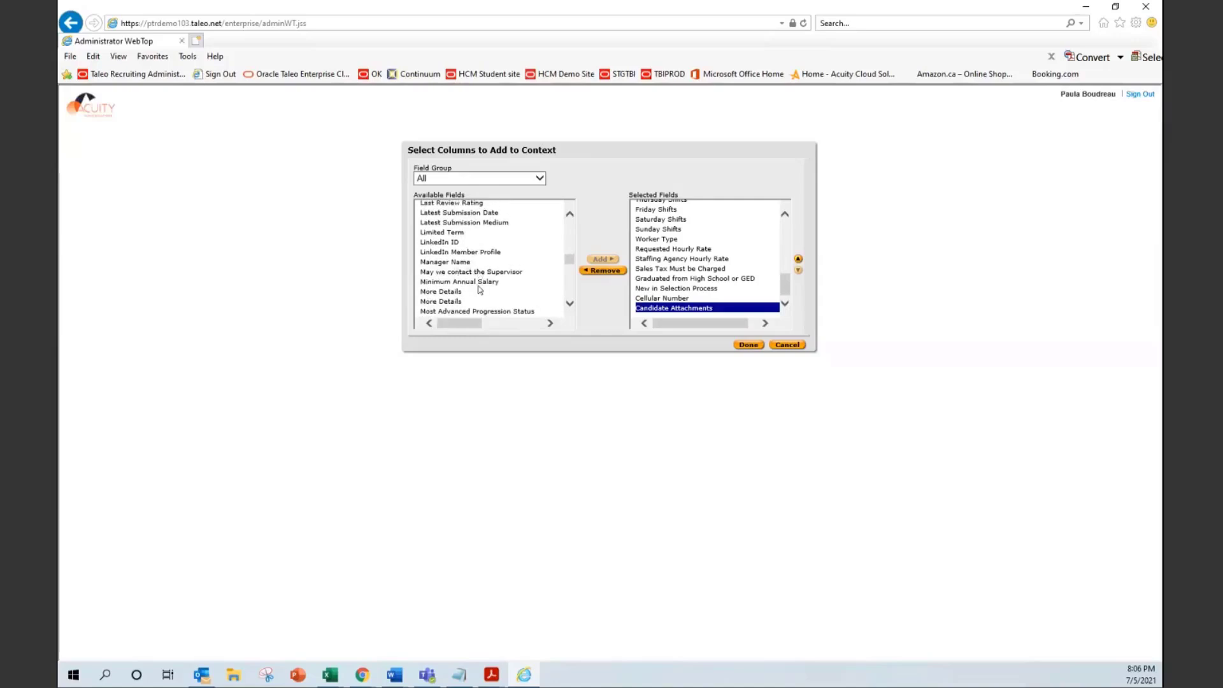
pyautogui.click(480, 311)
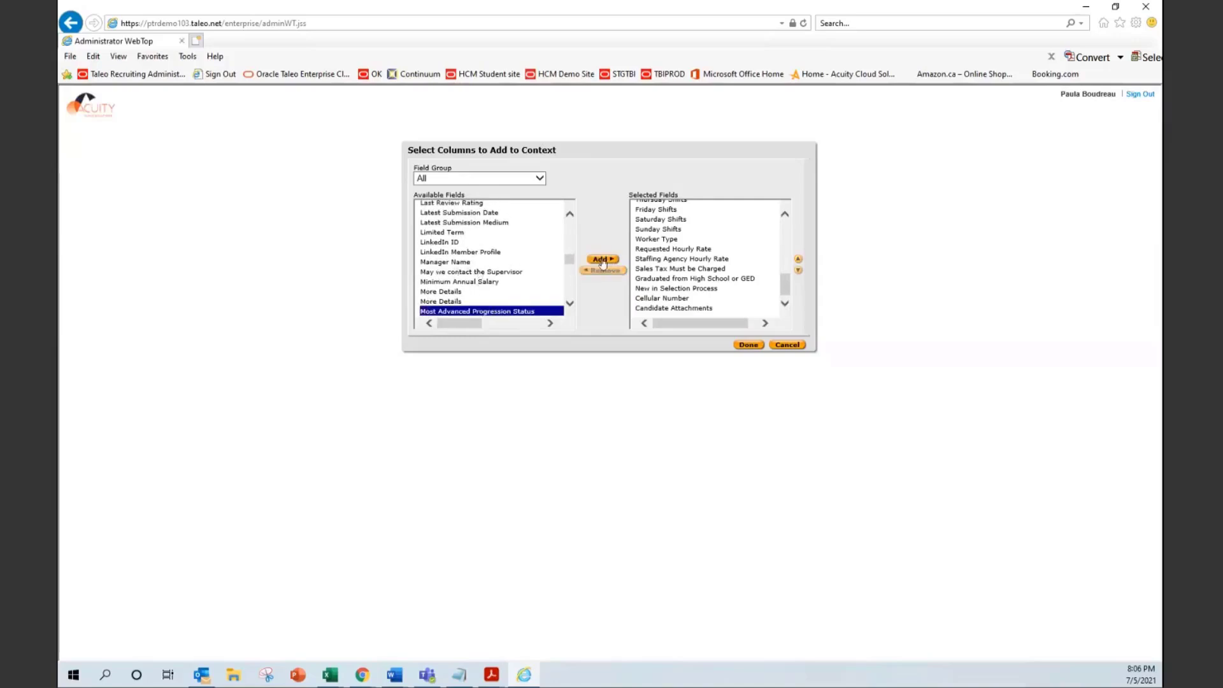
pyautogui.click(603, 260)
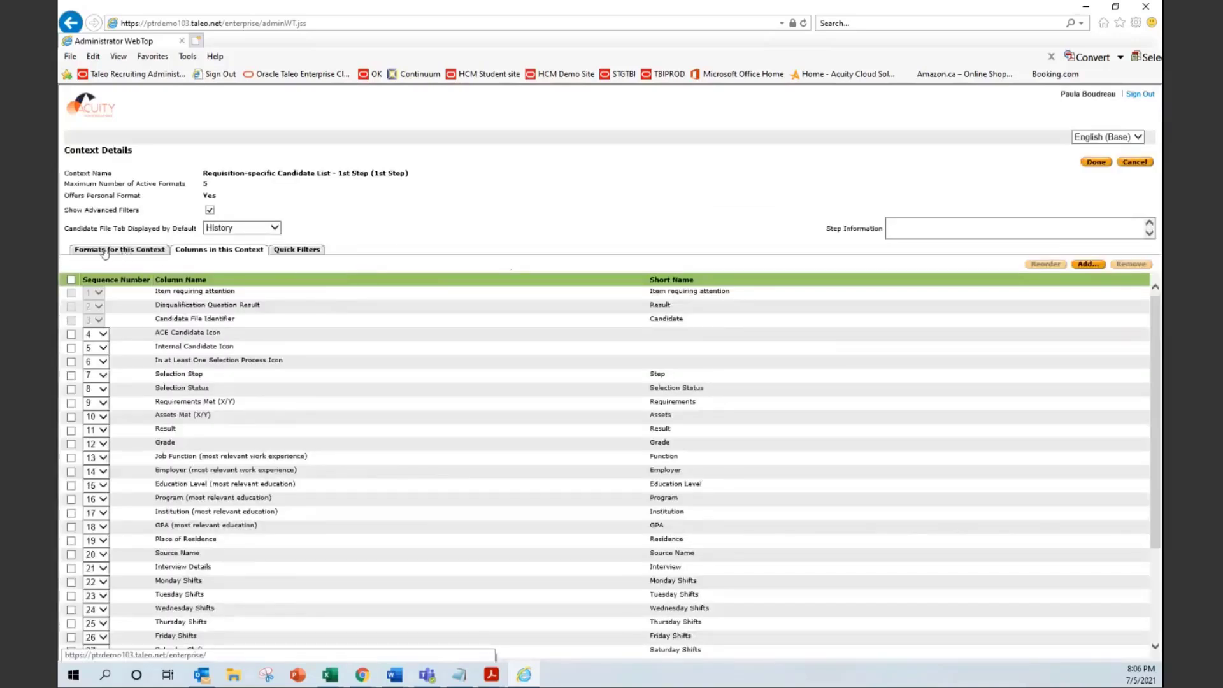
# Open the context's Education format and rename it "Caompany Std New".
pyautogui.click(105, 252)
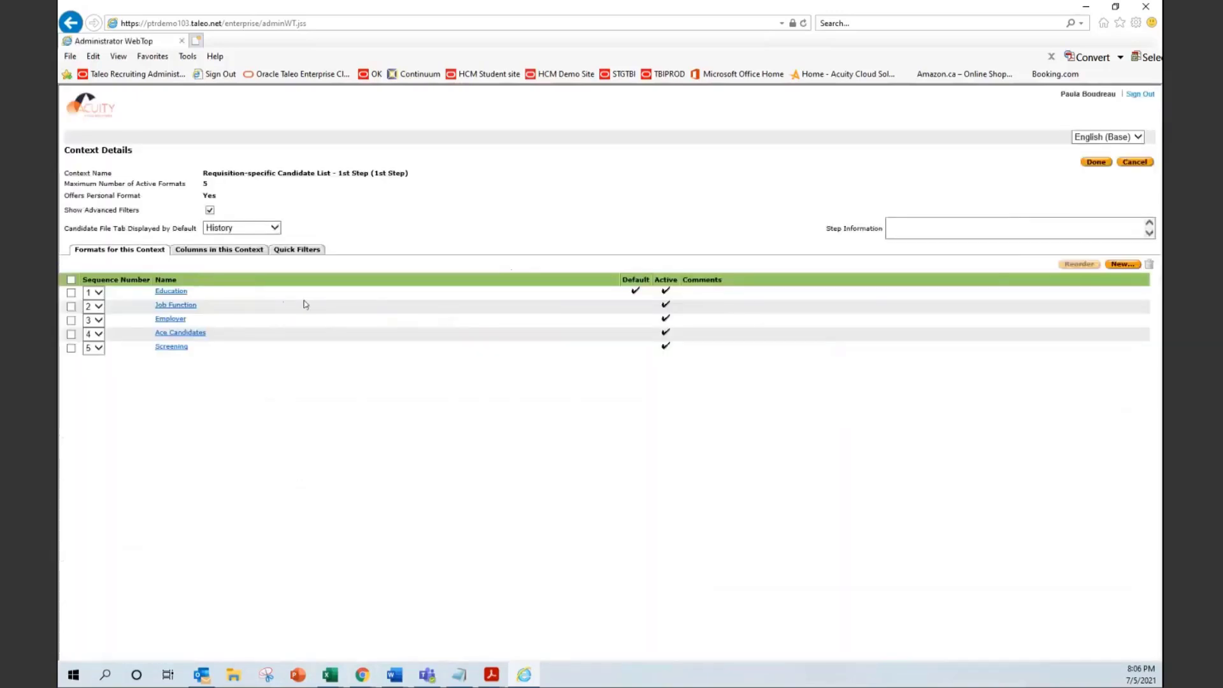
pyautogui.click(176, 294)
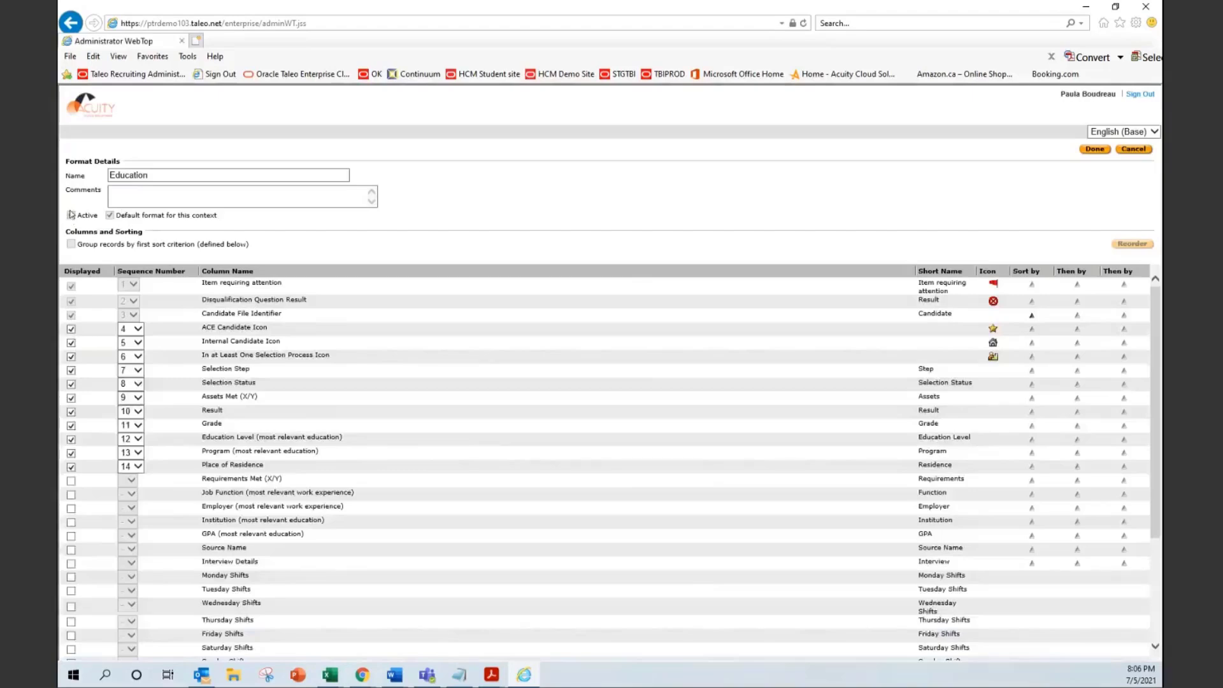
pyautogui.doubleClick(154, 176)
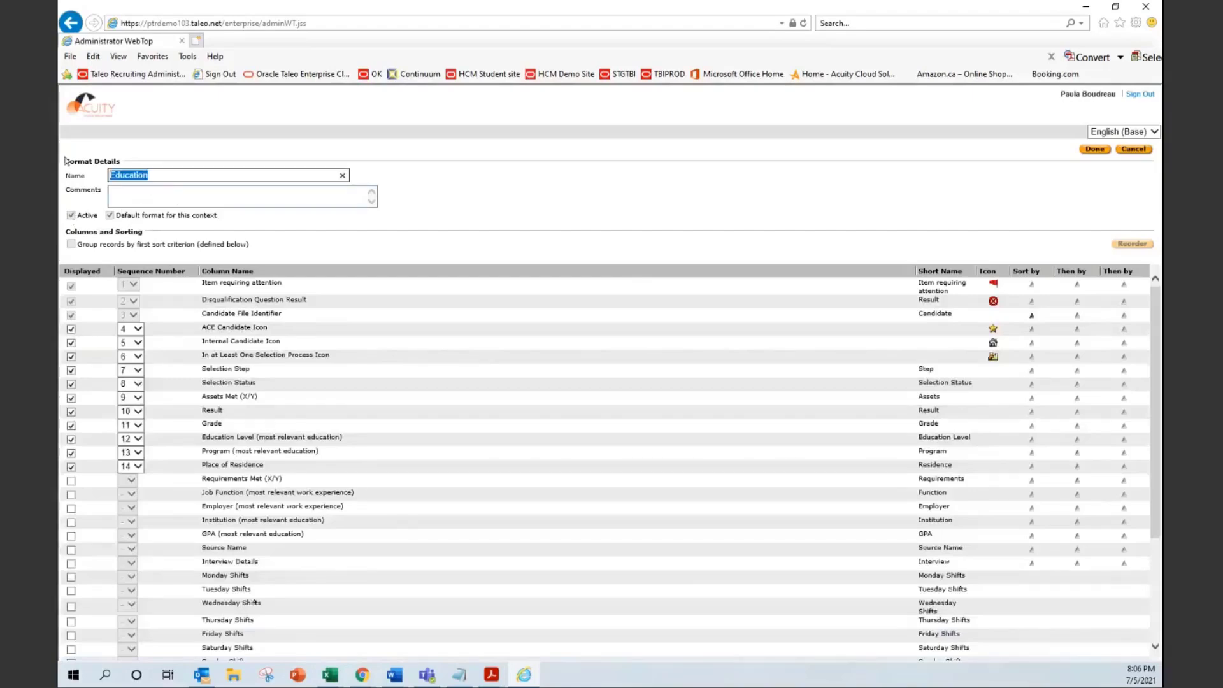
pyautogui.write('Caompany Std New')
# Hide the In at Least One Selection Process Icon and Grade columns; display Most Advanced Progression Status, Candidate Attachments, Cellular Number and Employer (most relevant work experience).
pyautogui.click(70, 356)
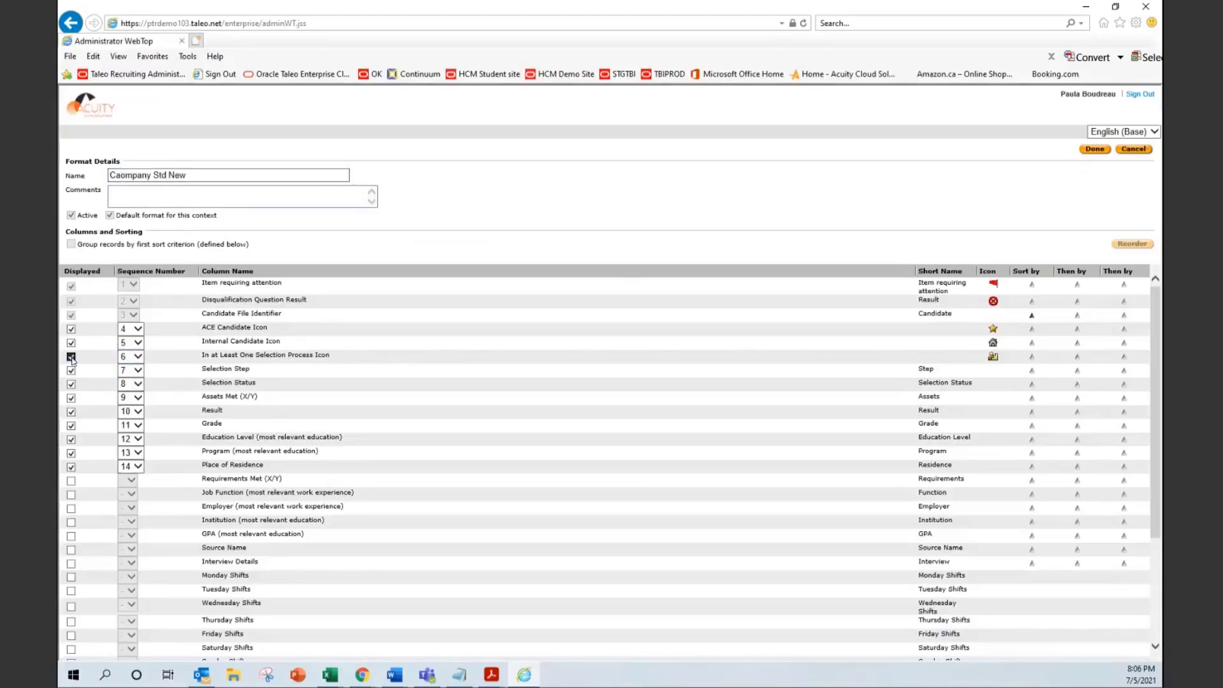
pyautogui.click(71, 426)
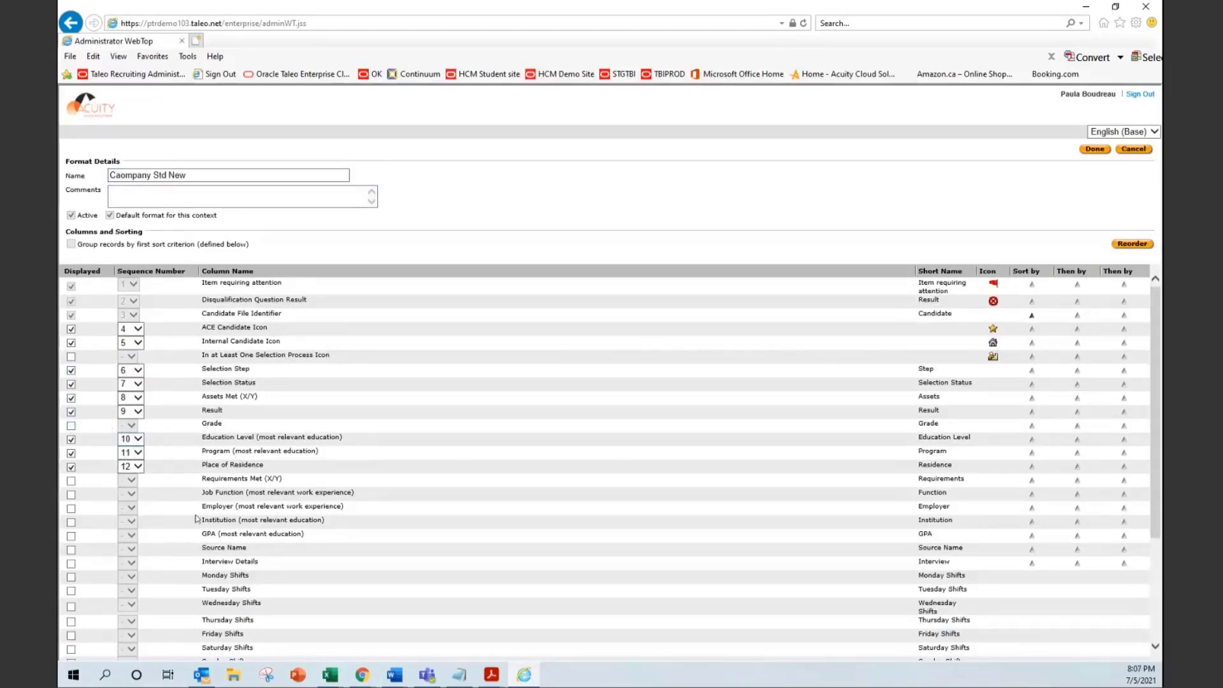
pyautogui.scroll(-3, 215, 494)
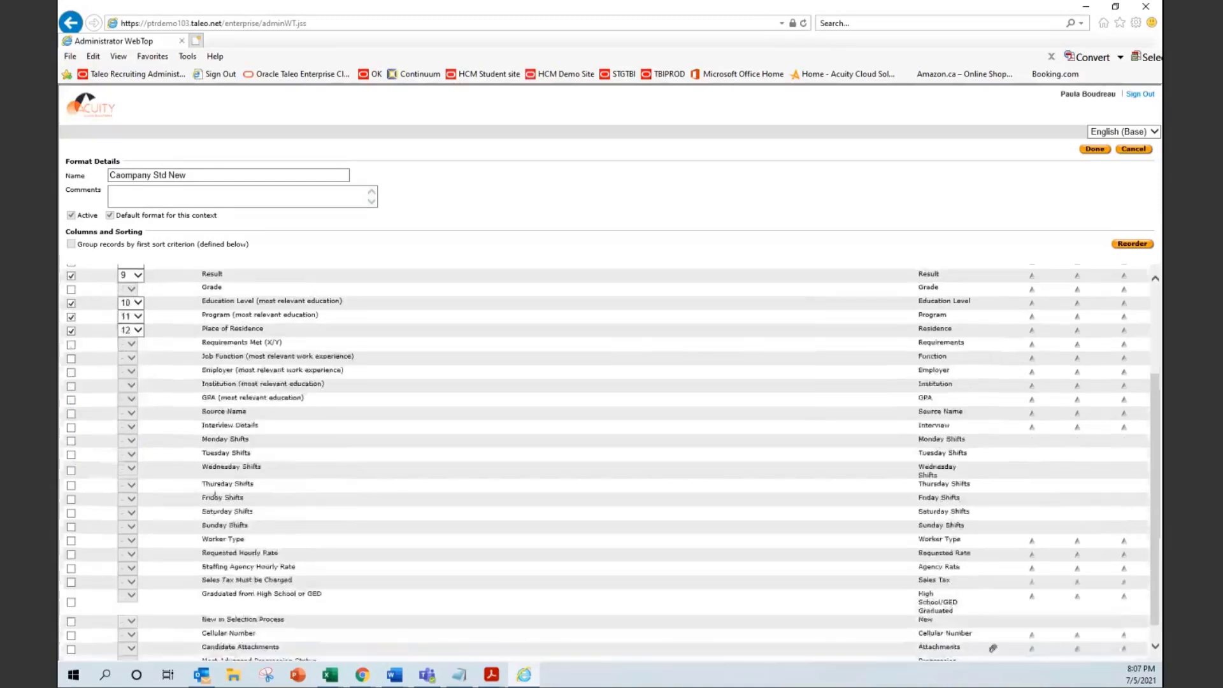
pyautogui.click(71, 643)
pyautogui.click(71, 629)
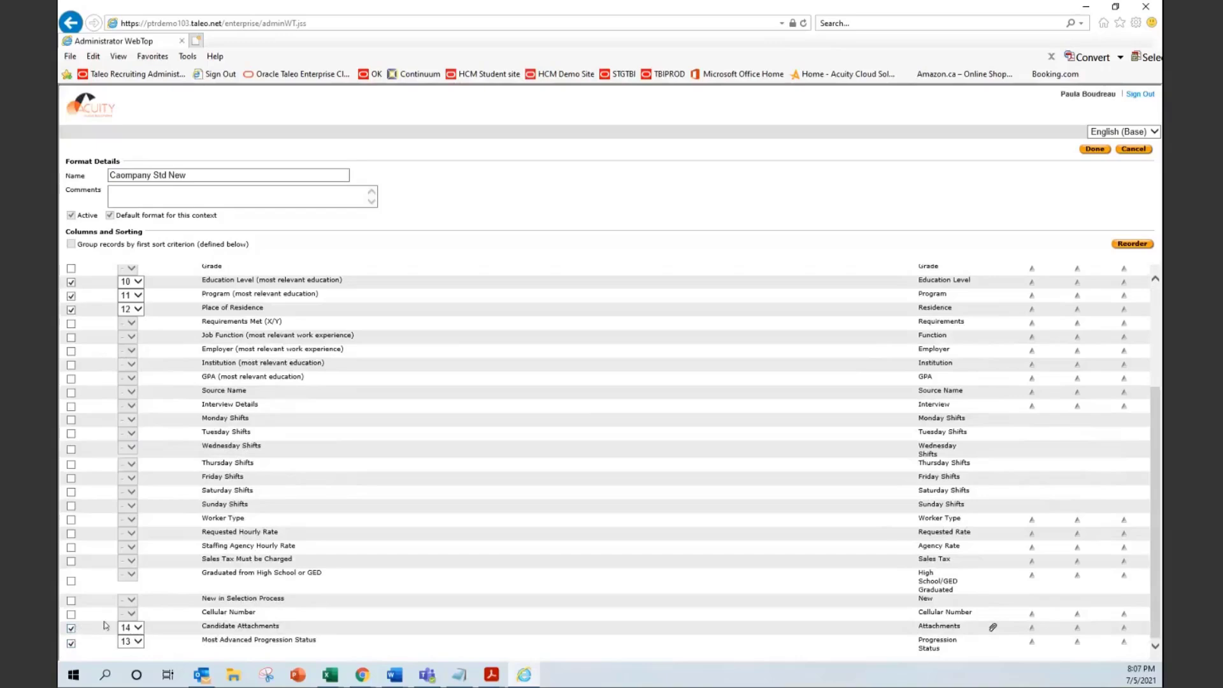
pyautogui.click(72, 615)
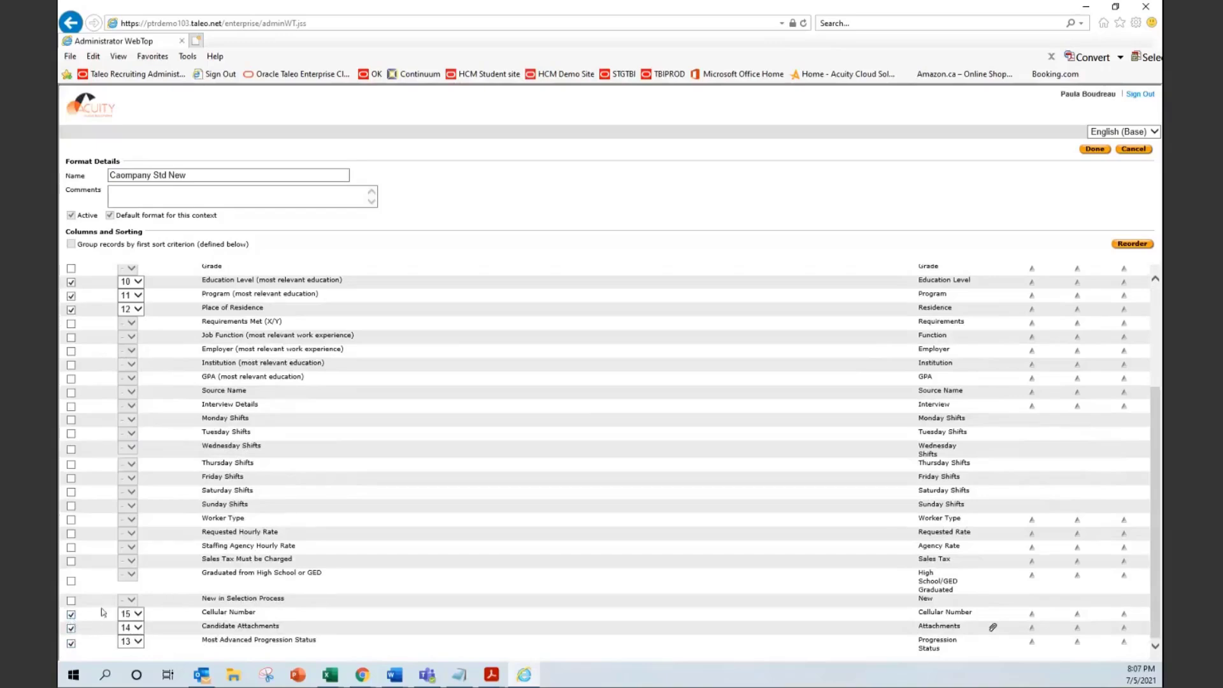
pyautogui.click(71, 352)
# Reorder the format's displayed columns, giving Most Advanced Progression Status sequence number 5.
pyautogui.click(1136, 245)
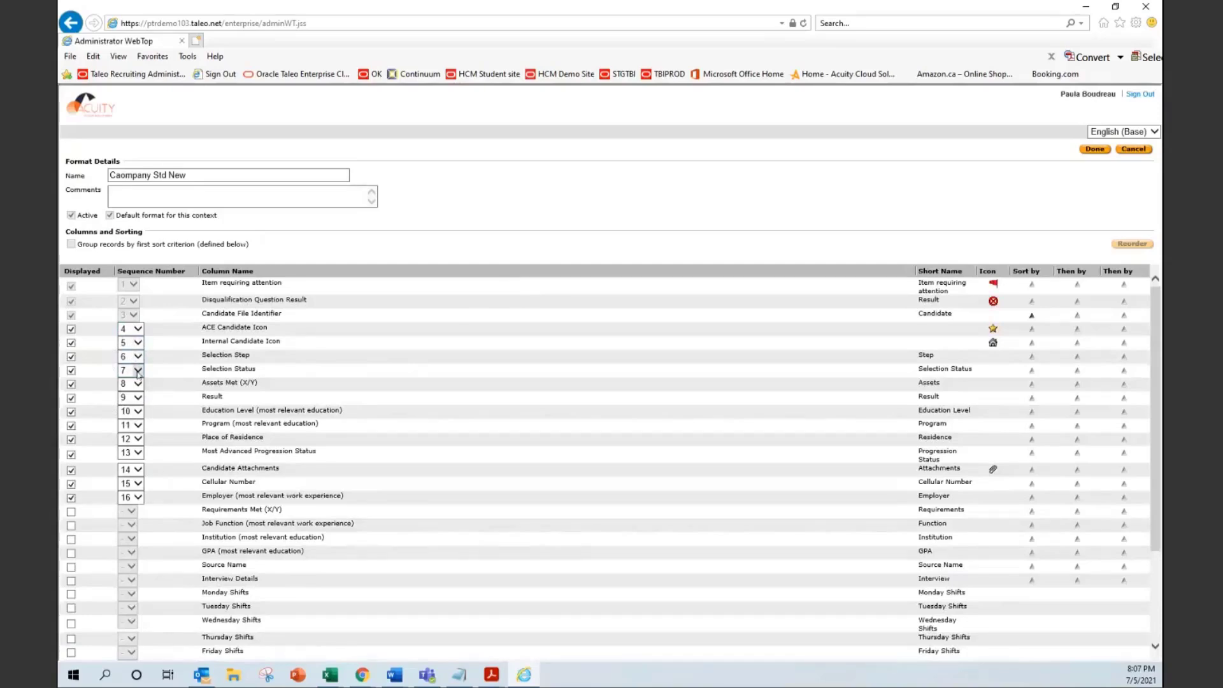
pyautogui.click(138, 454)
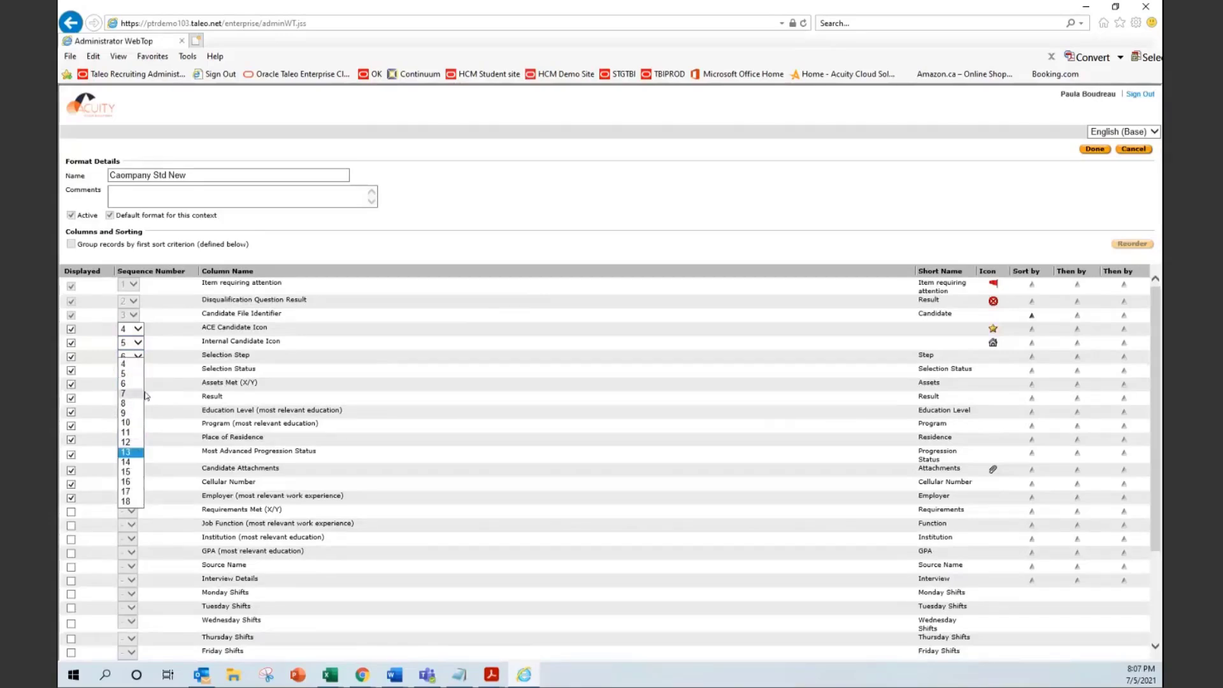
pyautogui.click(124, 374)
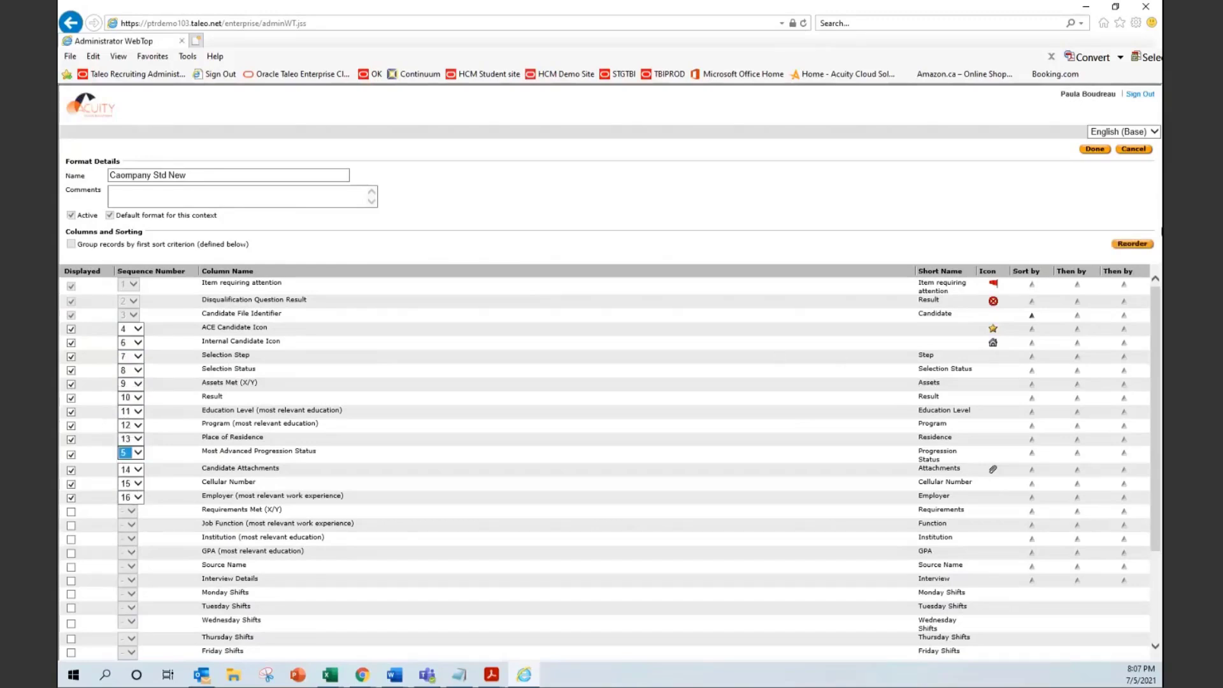
pyautogui.click(1133, 244)
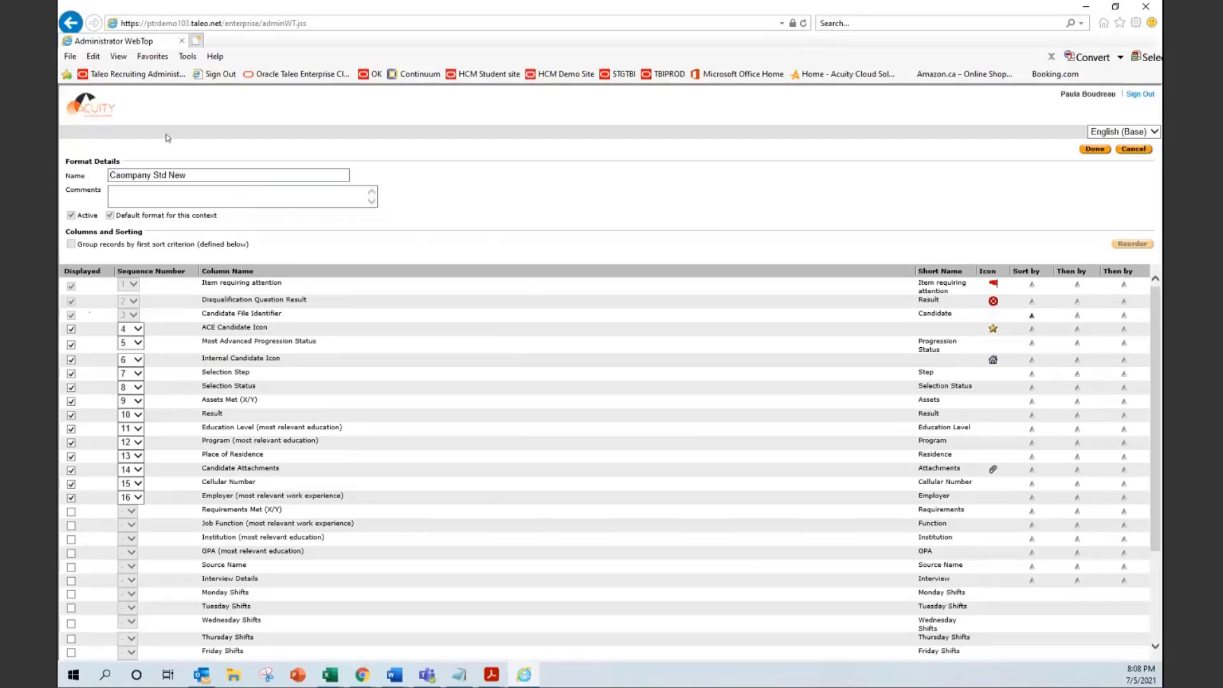
# Check the format's French FR and Spanish versions and save the format back to the context's format list.
pyautogui.click(1096, 150)
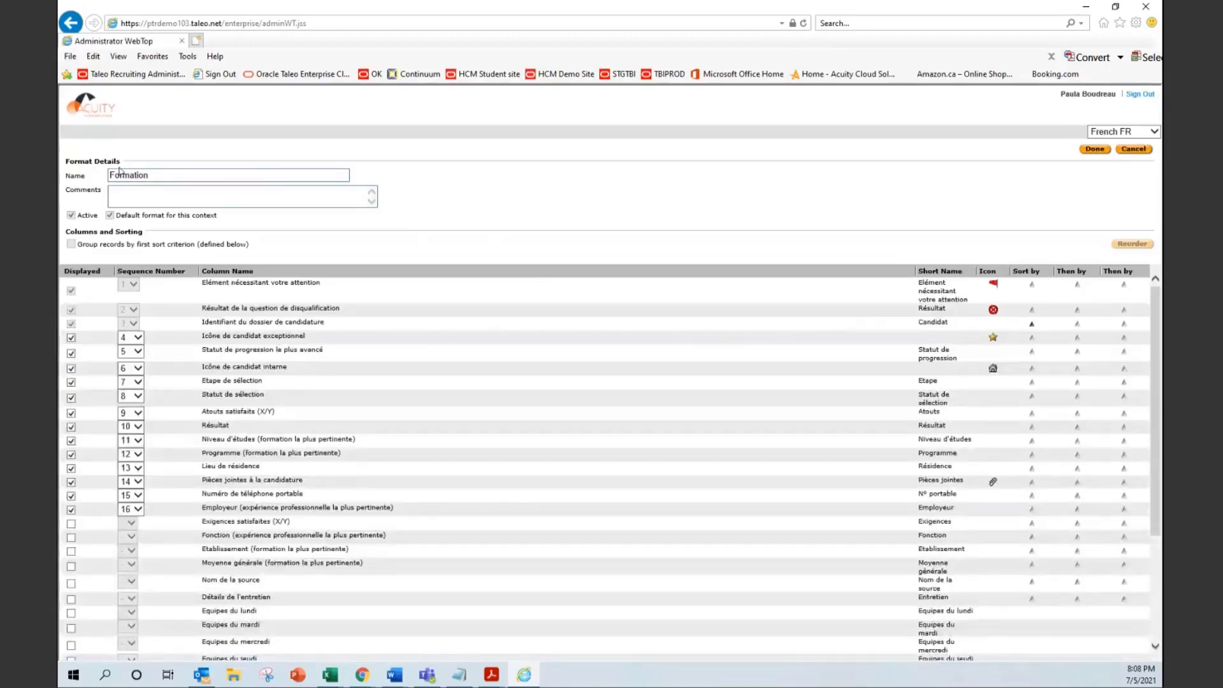
pyautogui.click(1128, 135)
pyautogui.click(1127, 141)
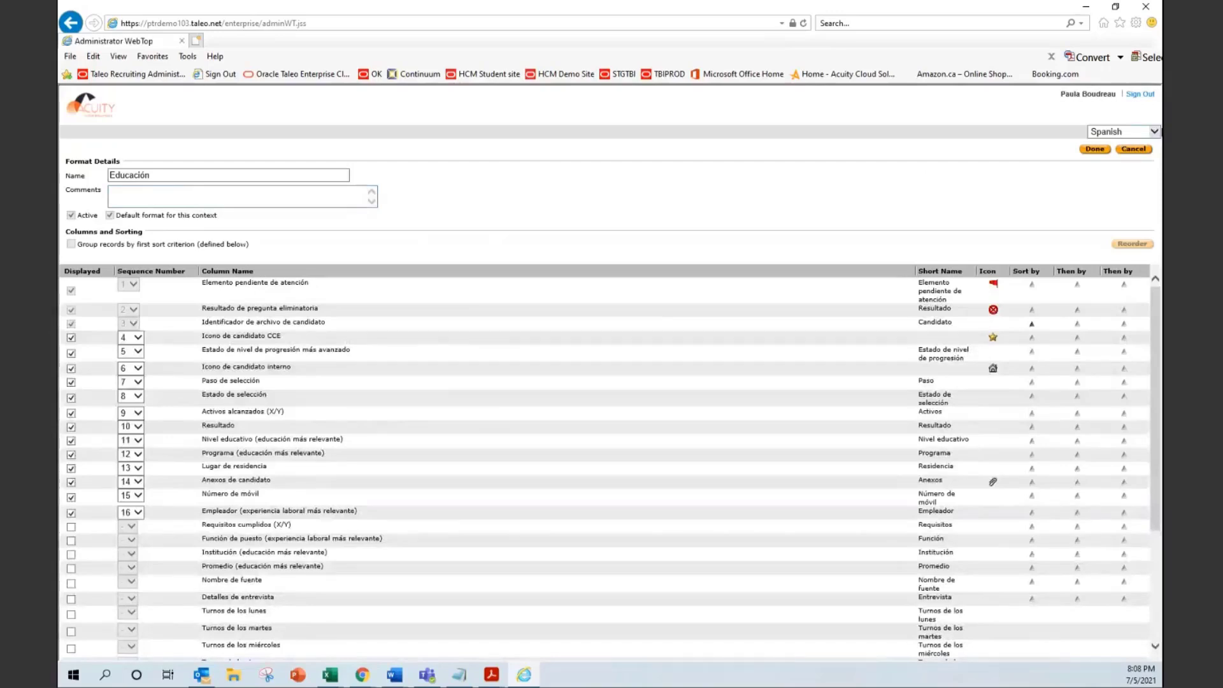
pyautogui.click(1141, 132)
pyautogui.click(1118, 113)
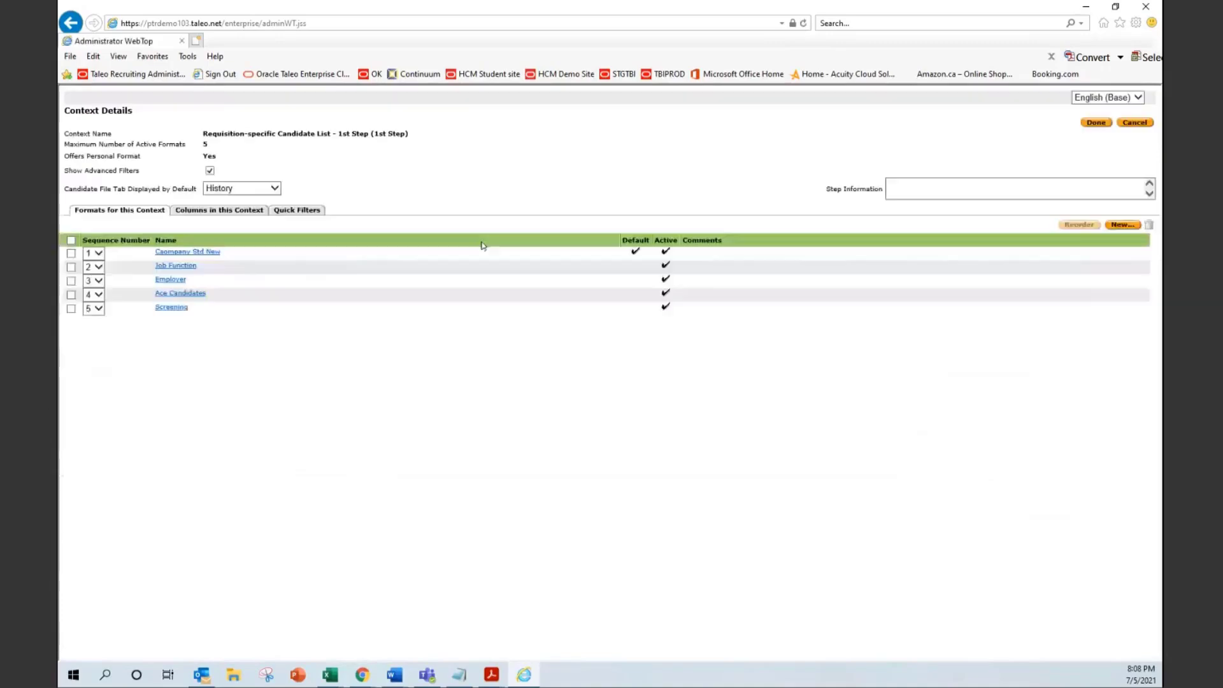
# Correct the spelling of the default format's name to "Company Std New" and save it.
pyautogui.click(199, 253)
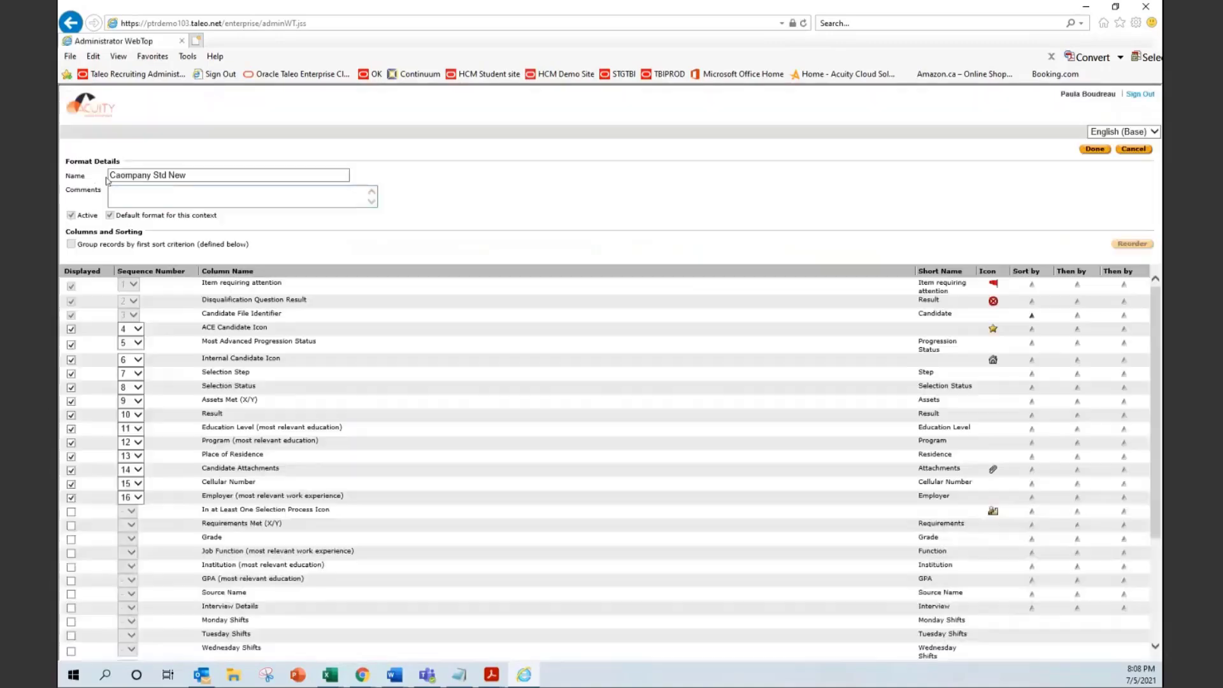
pyautogui.click(119, 174)
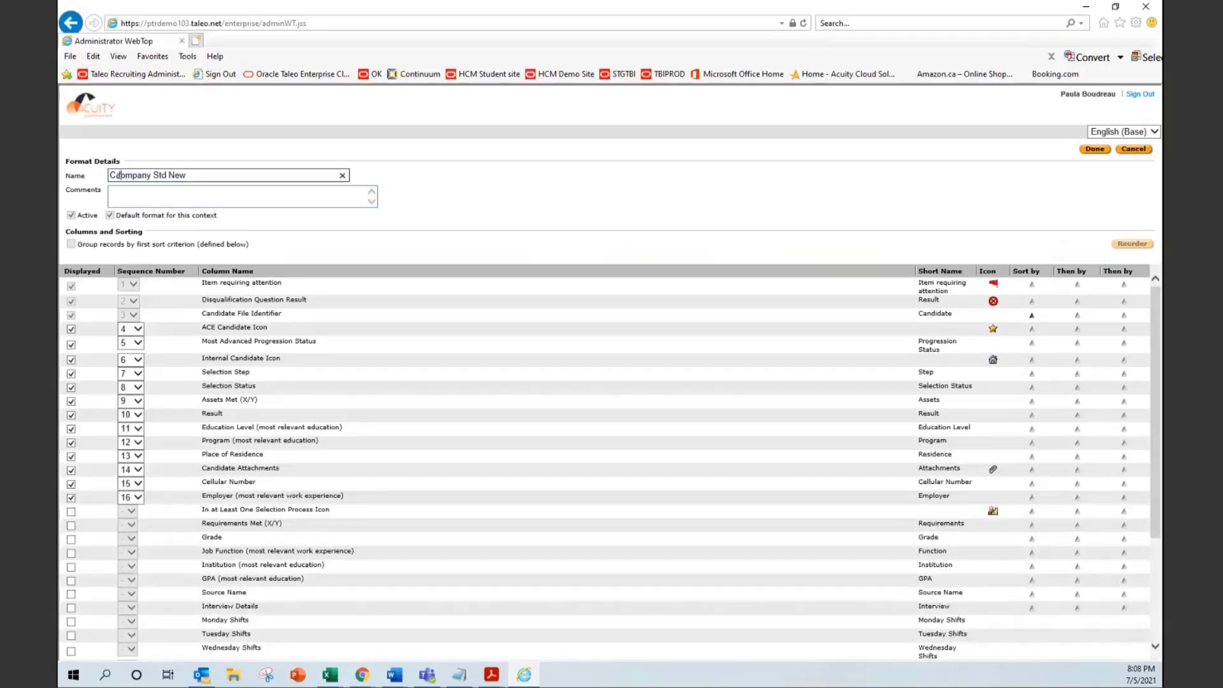
pyautogui.press('BackSpace')
pyautogui.click(1095, 148)
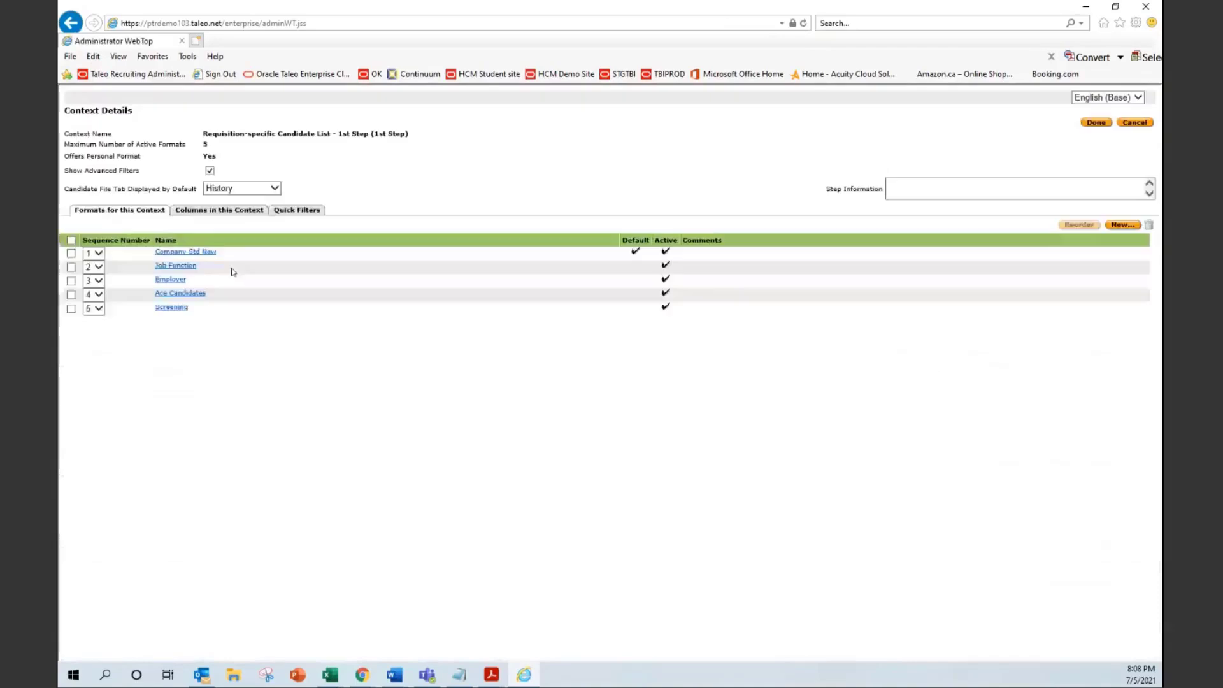
# Deactivate the Job Function and Employer formats for this context, saving each one.
pyautogui.click(166, 266)
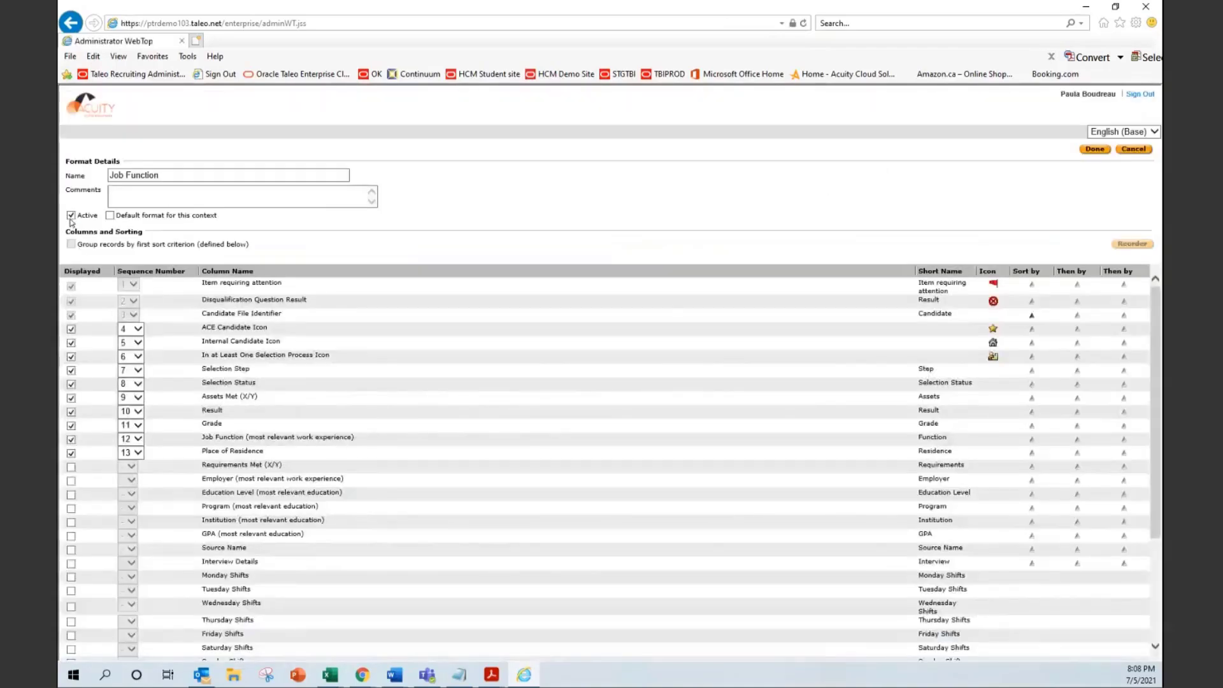
pyautogui.click(71, 216)
pyautogui.click(1095, 150)
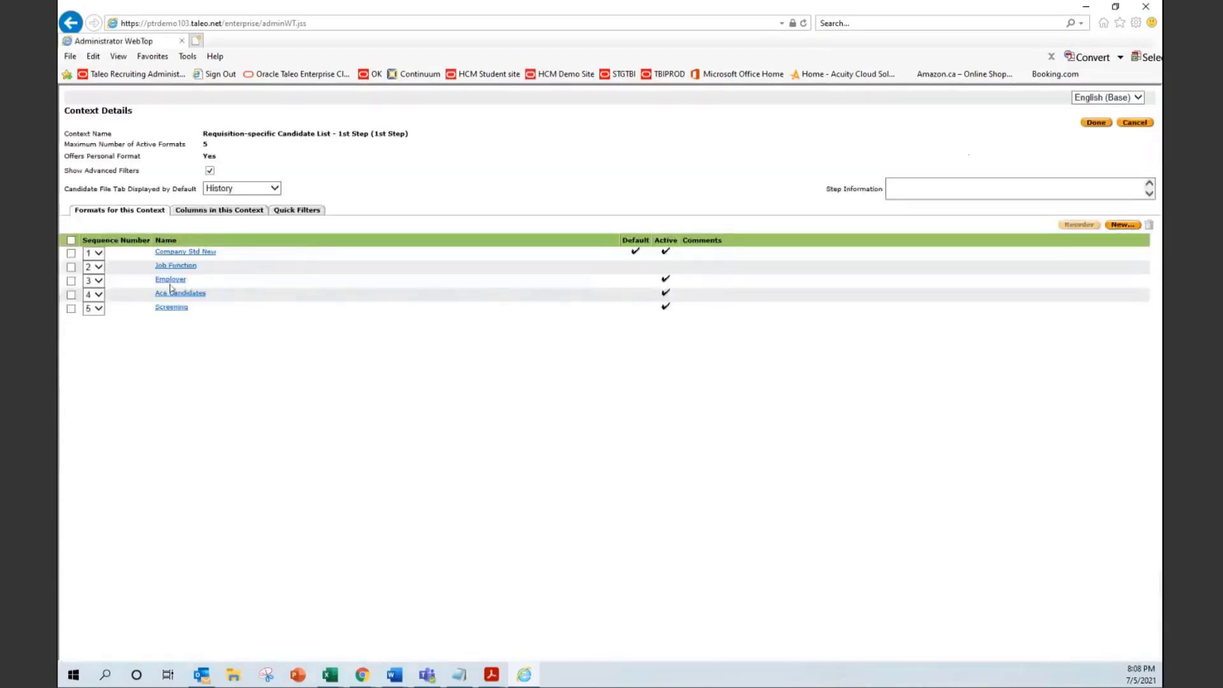
pyautogui.click(168, 280)
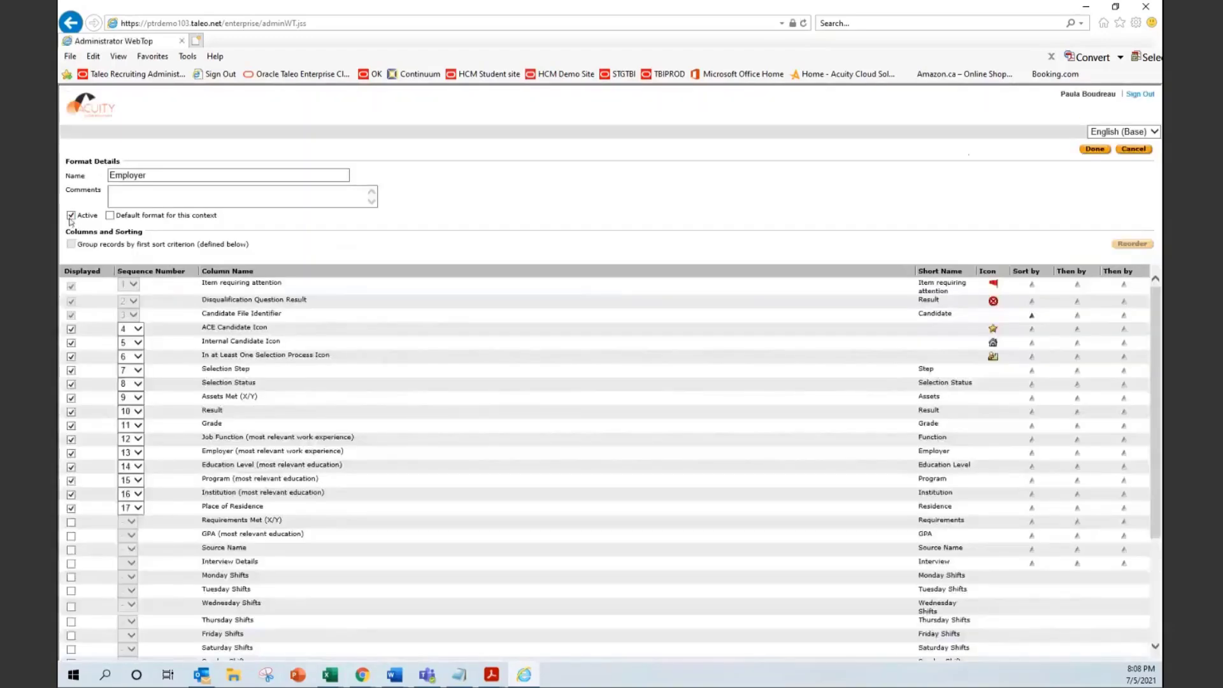
pyautogui.click(70, 216)
pyautogui.click(1094, 150)
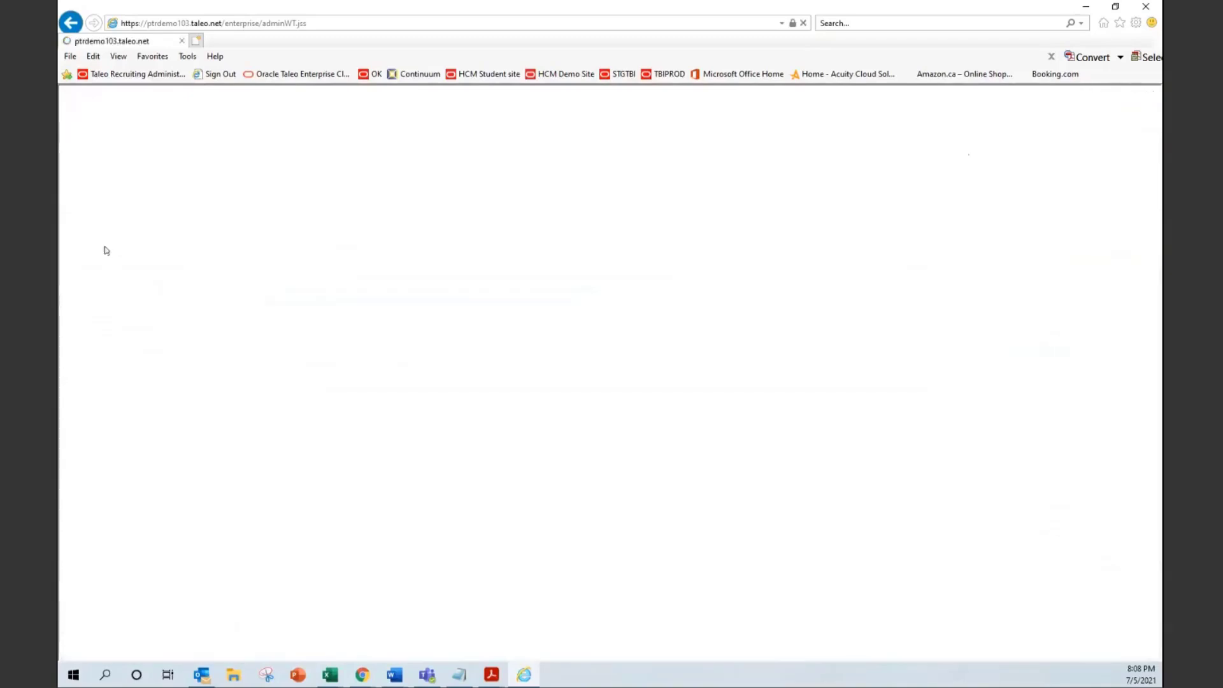
# Deactivate the Ace Candidates and Screening formats for this context, saving each one.
pyautogui.click(172, 300)
pyautogui.click(71, 215)
pyautogui.click(1106, 150)
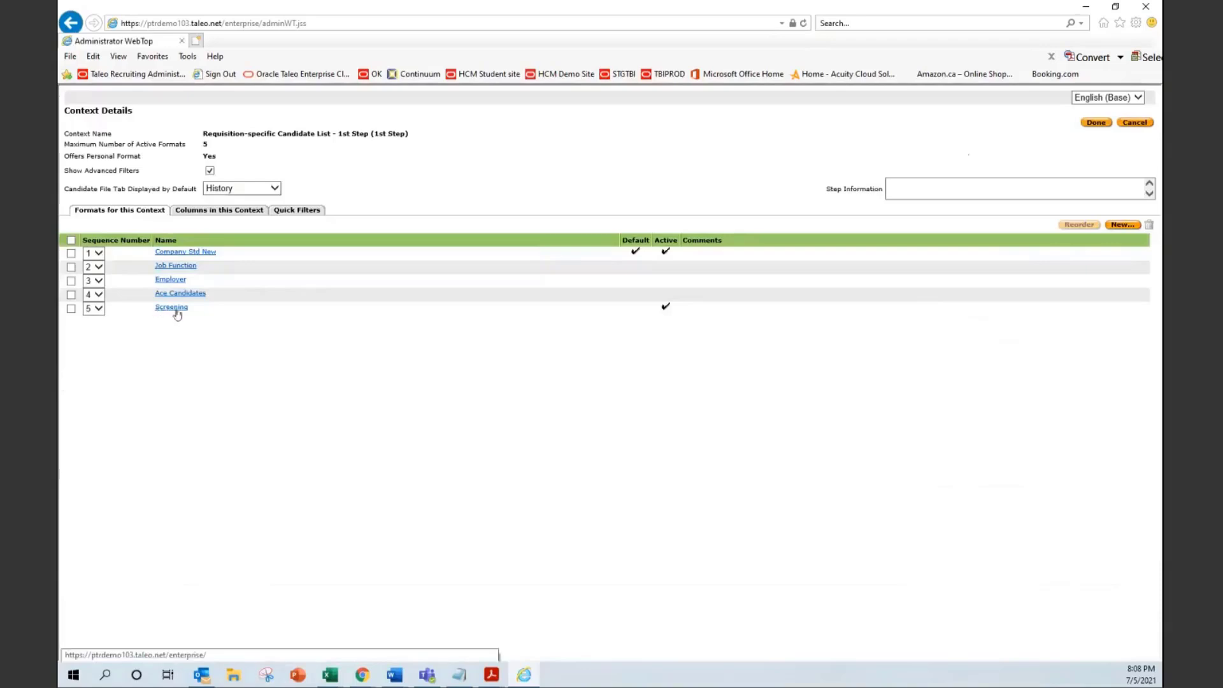
pyautogui.click(175, 311)
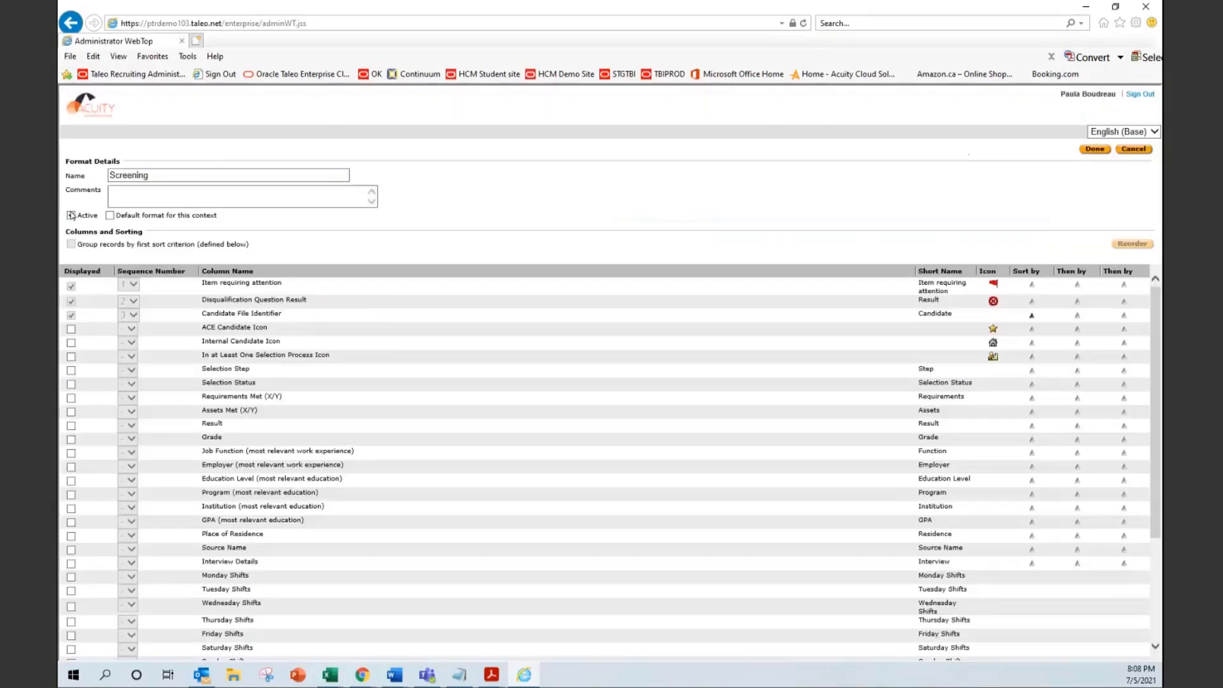
pyautogui.click(71, 215)
pyautogui.click(1095, 149)
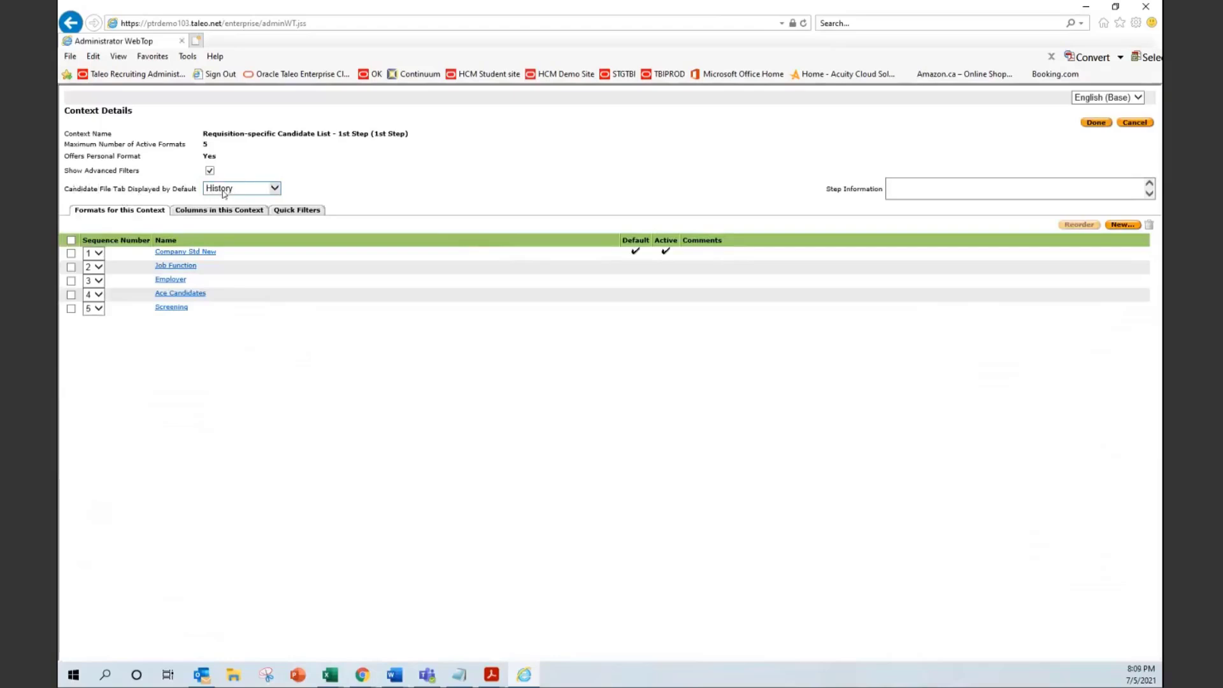
# Set the candidate file tab displayed by default to Job Submission and save the 1st Step context.
pyautogui.click(272, 191)
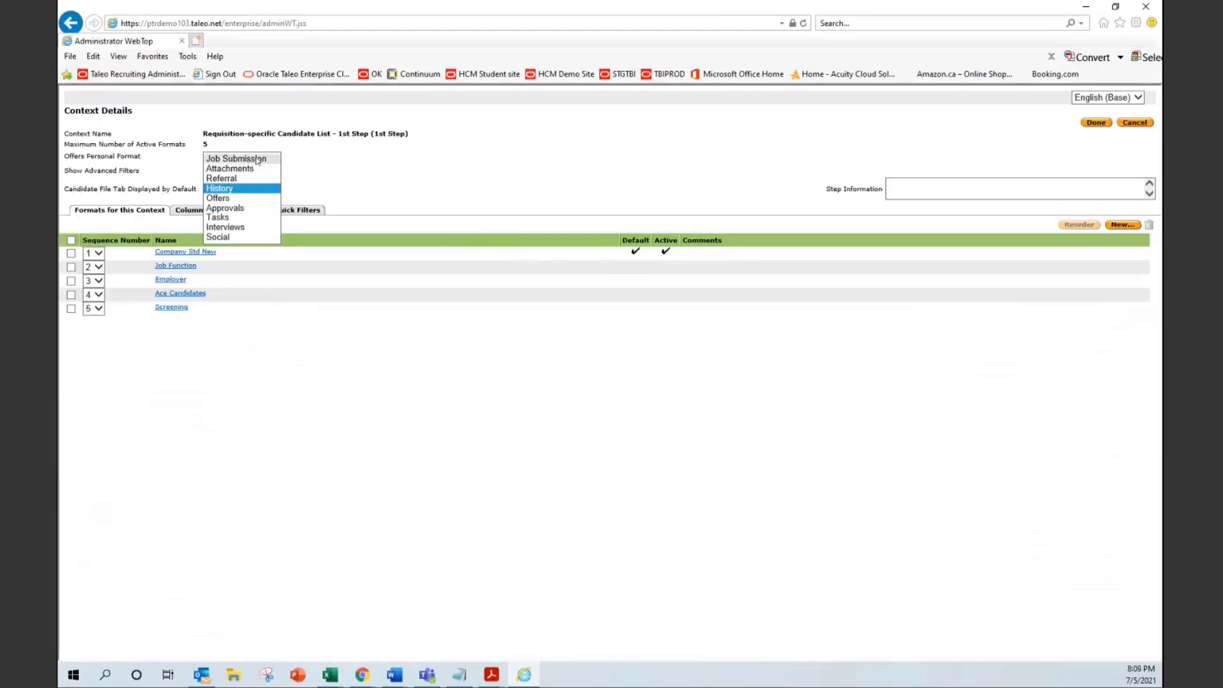
pyautogui.click(258, 160)
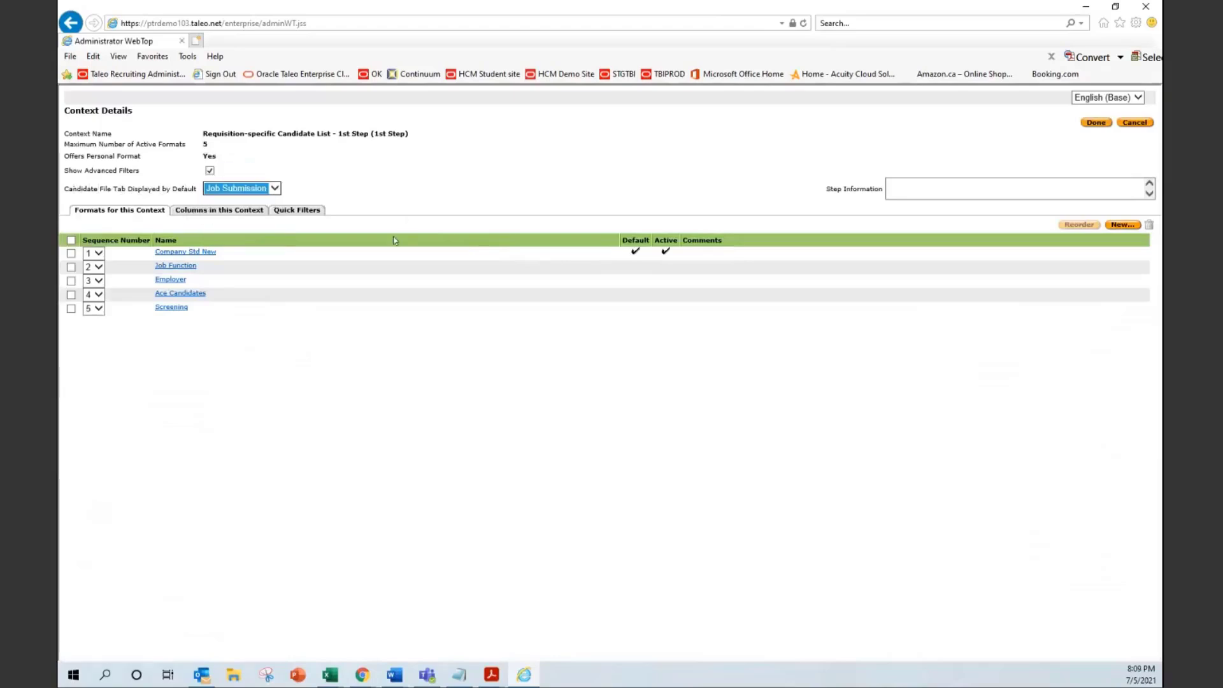
pyautogui.click(1098, 123)
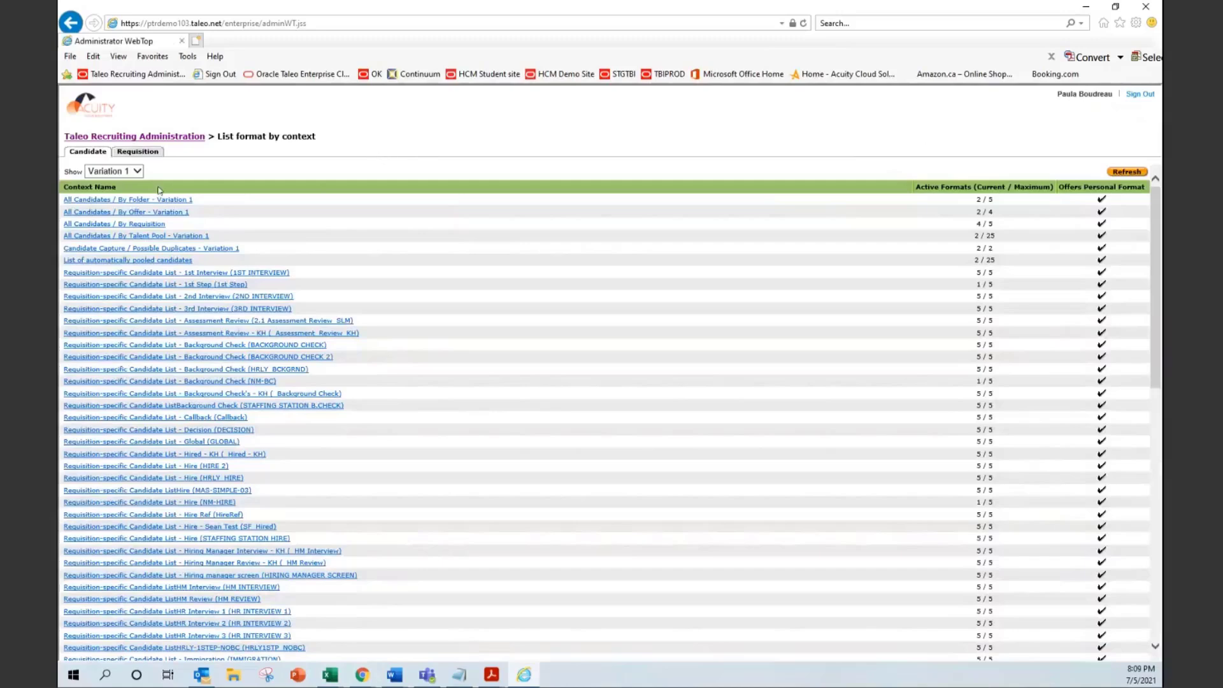
# Show the Variation 2 contexts and examine the formats and settings of the requisition-specific 1st Step candidate list.
pyautogui.click(134, 173)
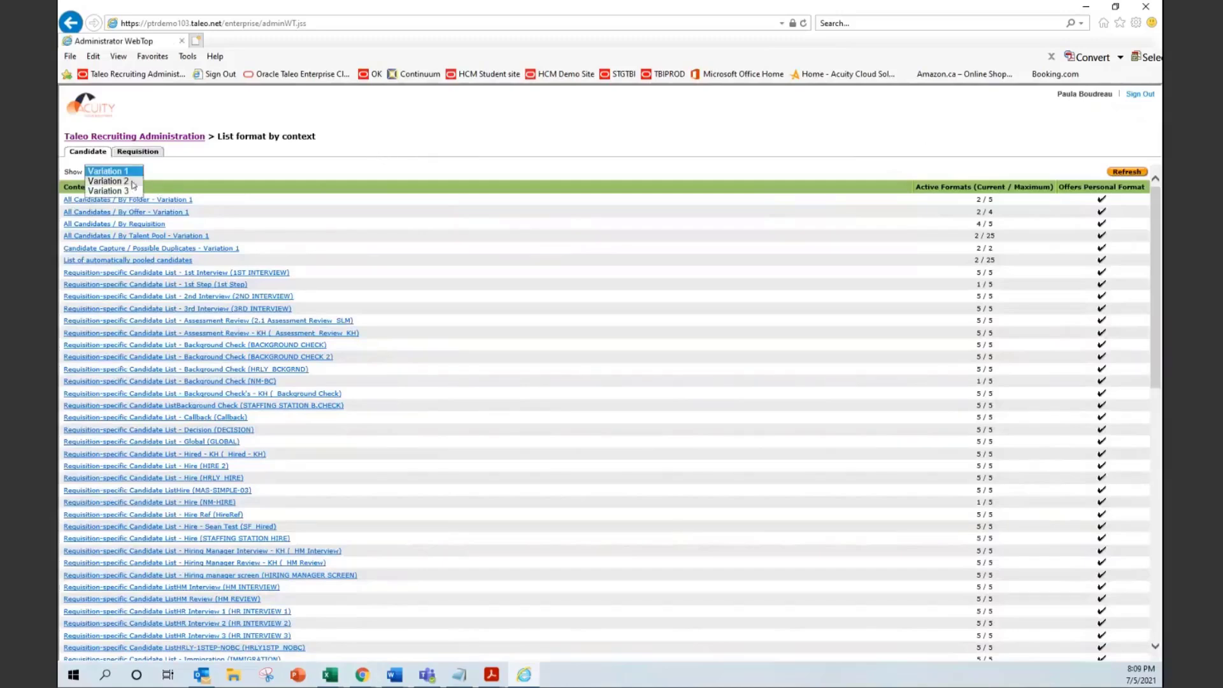
pyautogui.click(109, 181)
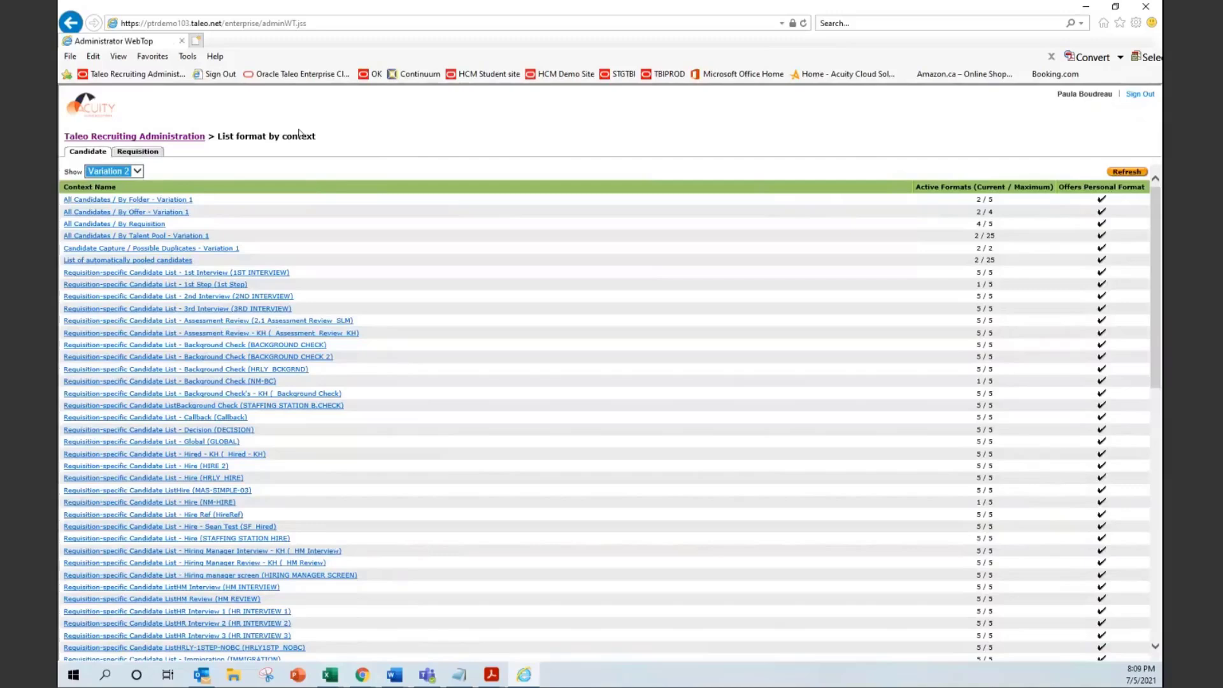
pyautogui.click(1127, 172)
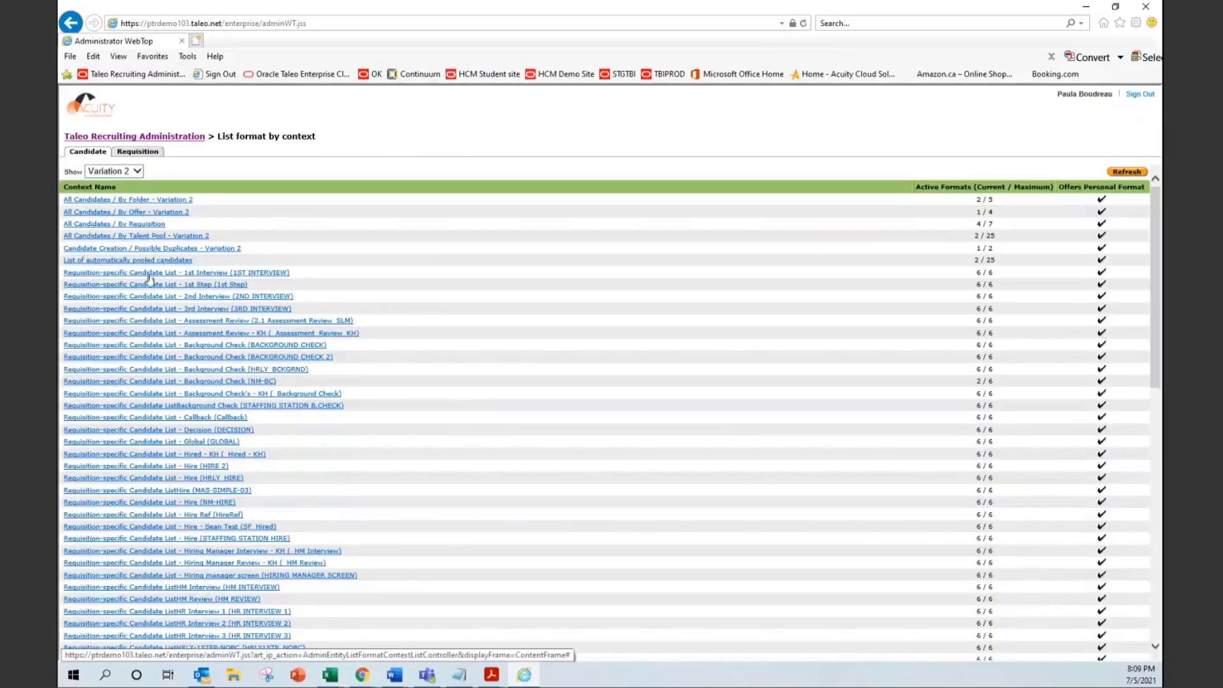
pyautogui.click(169, 287)
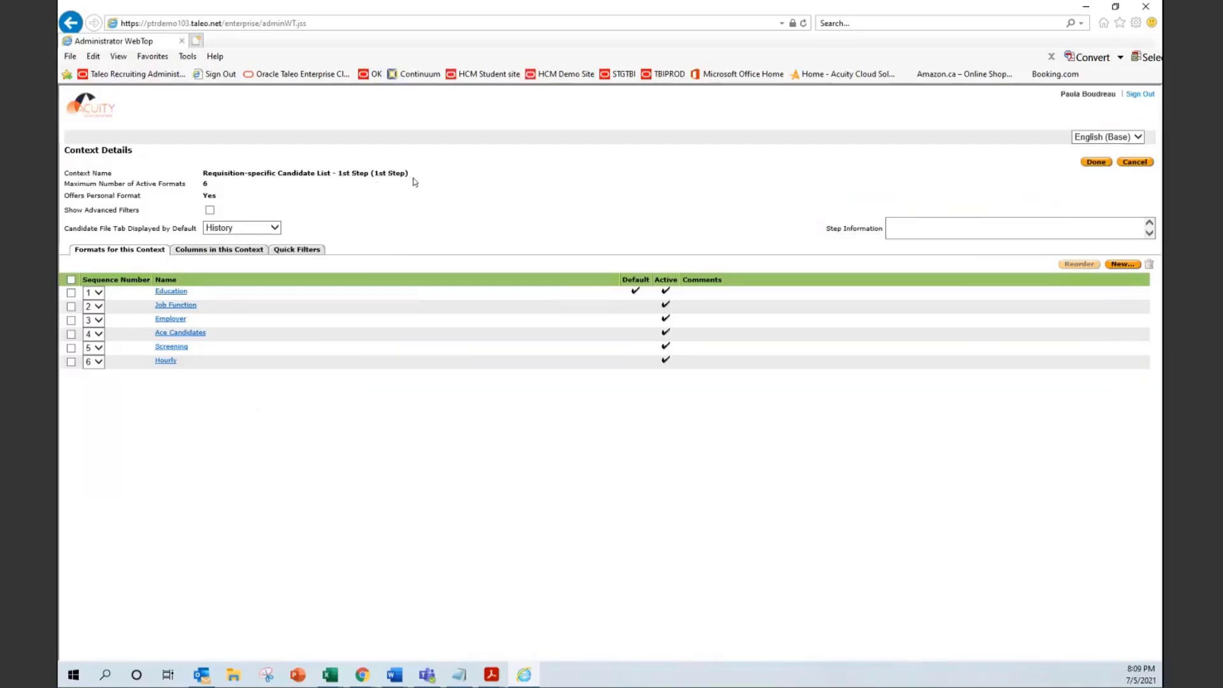
pyautogui.click(1097, 163)
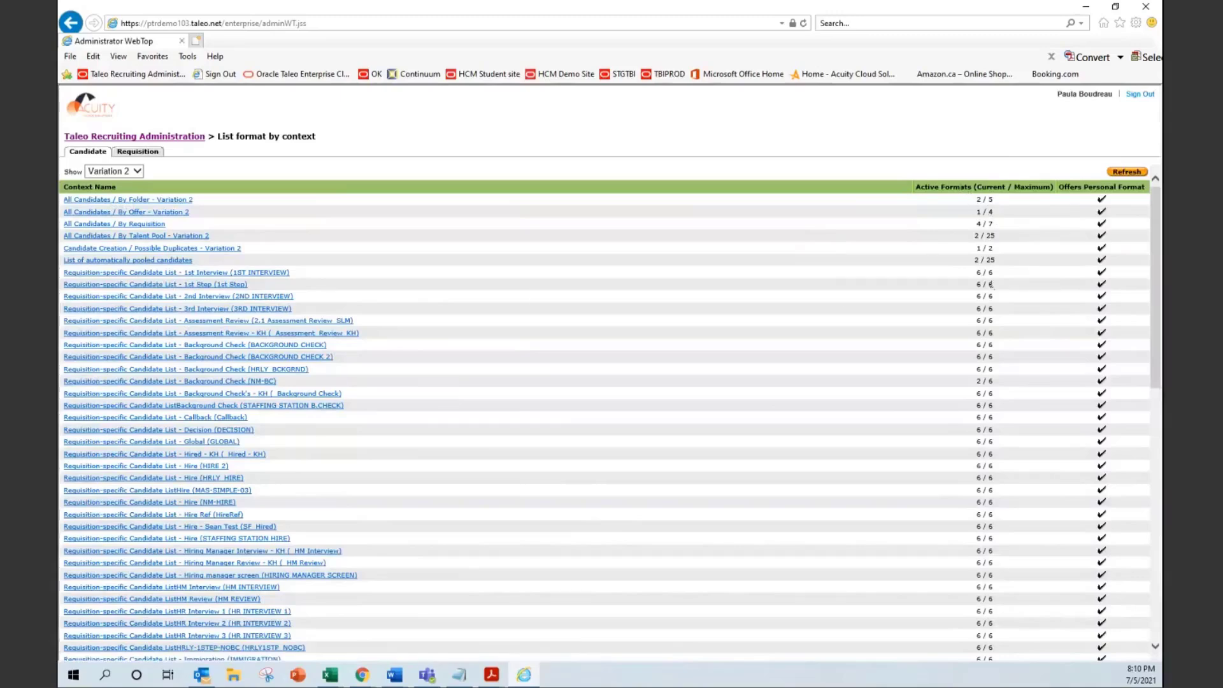
pyautogui.click(233, 286)
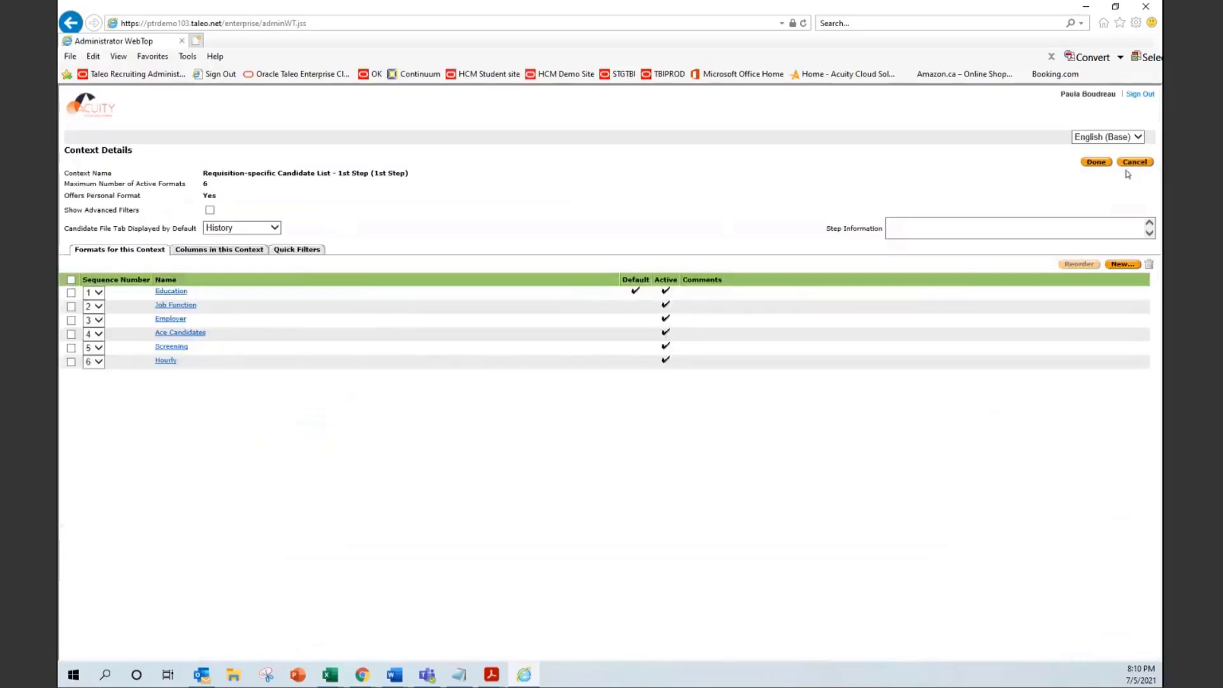
pyautogui.click(1133, 163)
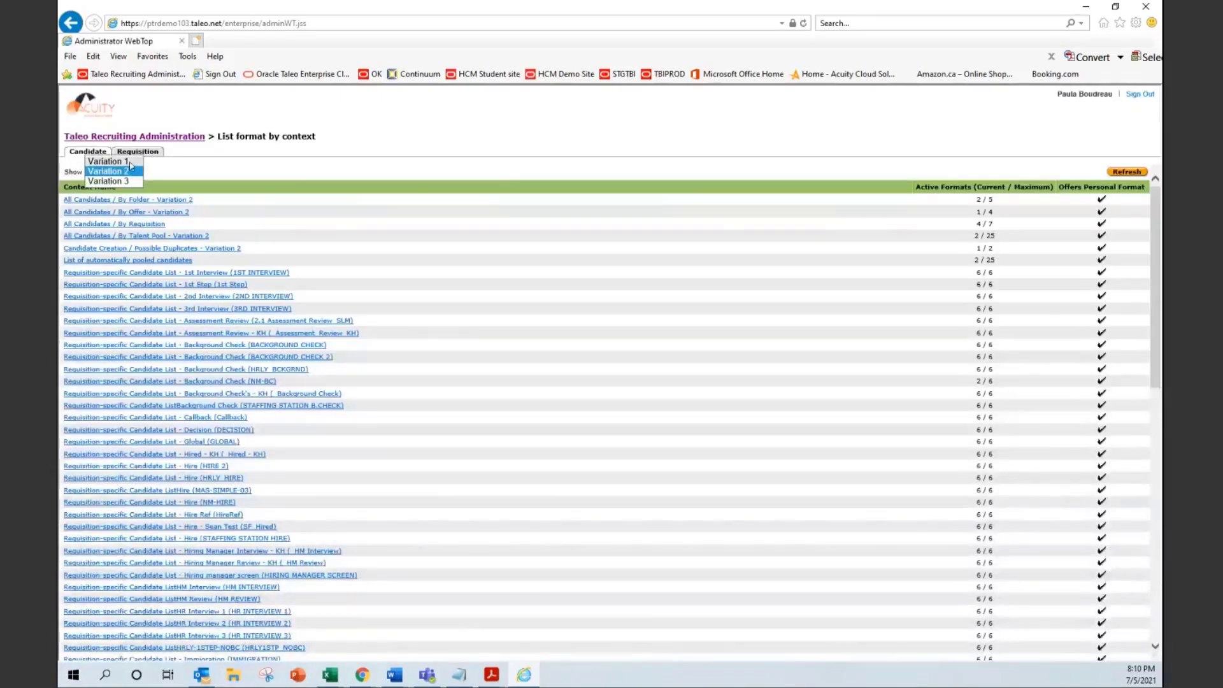
# Return the context list to Variation 1 and look through the remaining candidate list contexts.
pyautogui.click(1127, 172)
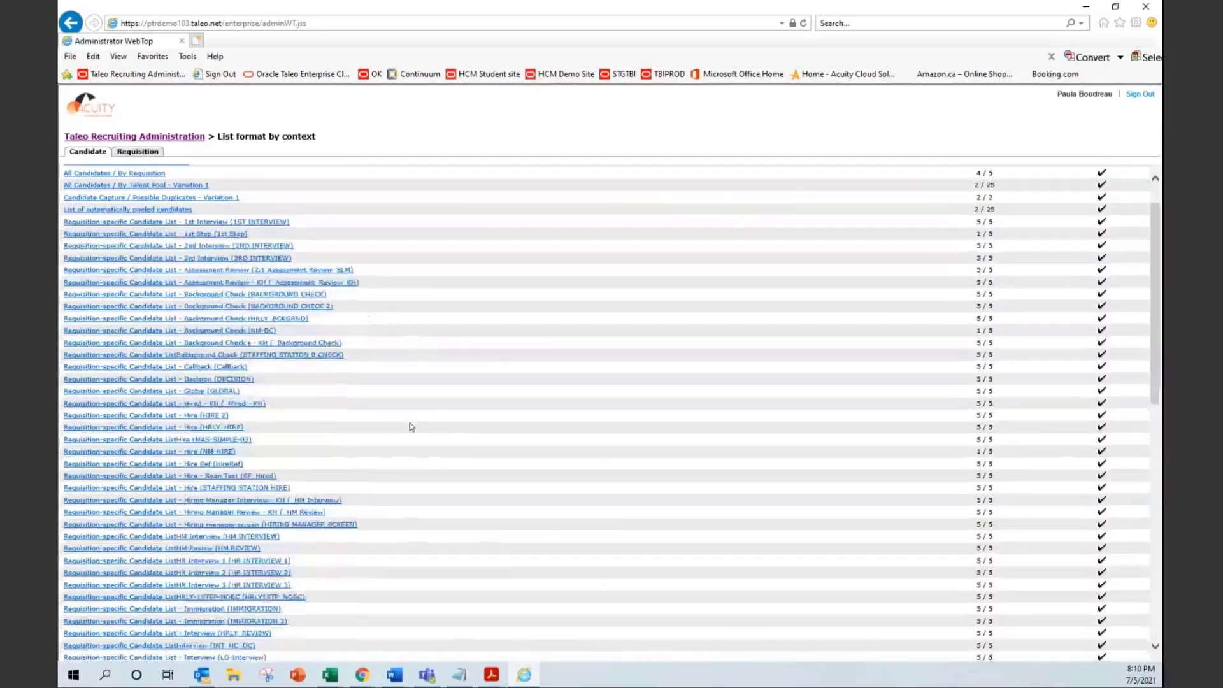
pyautogui.scroll(-10, 411, 425)
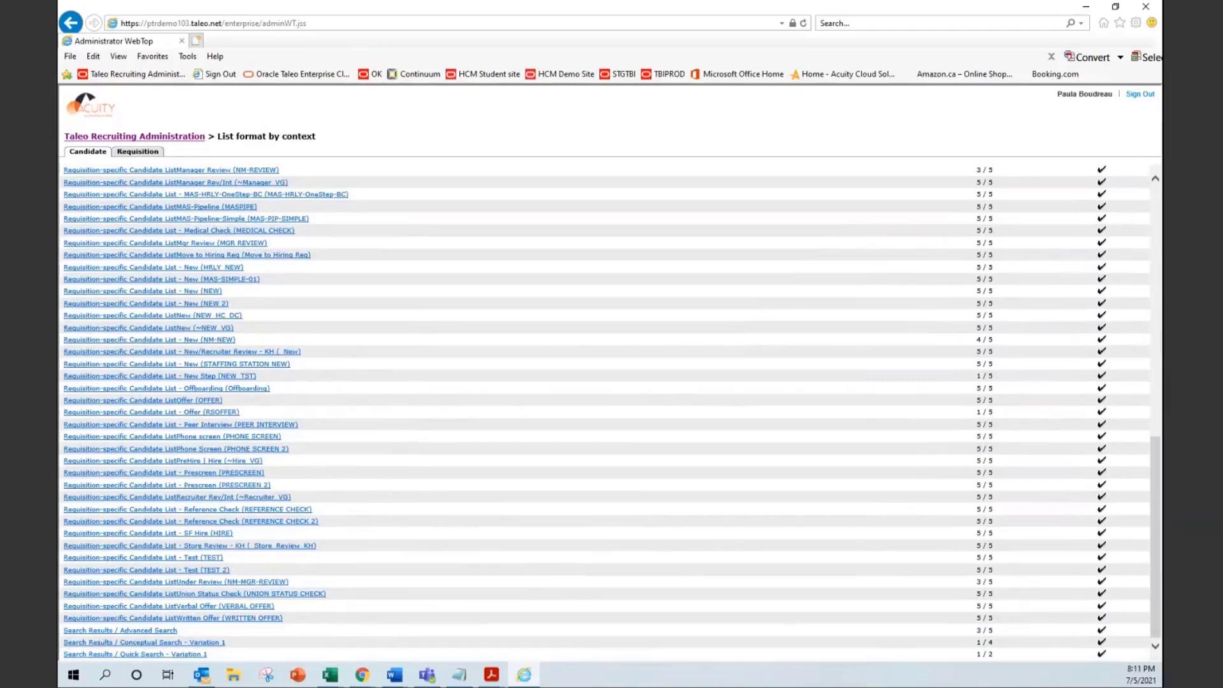
# Switch to the Taleo recruiting site in Chrome and return from the Accountant requisition to its submission list.
pyautogui.hotkey('alt', 'Tab')
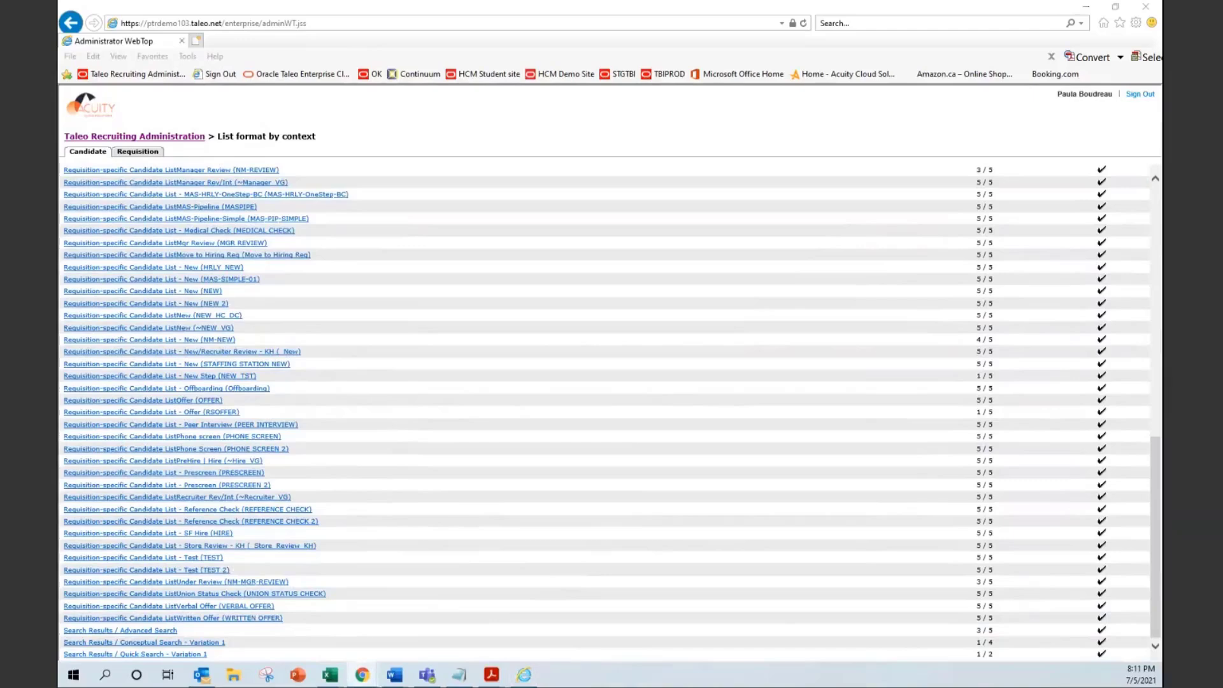
pyautogui.moveTo(58, 243); pyautogui.dragTo(573, 1)
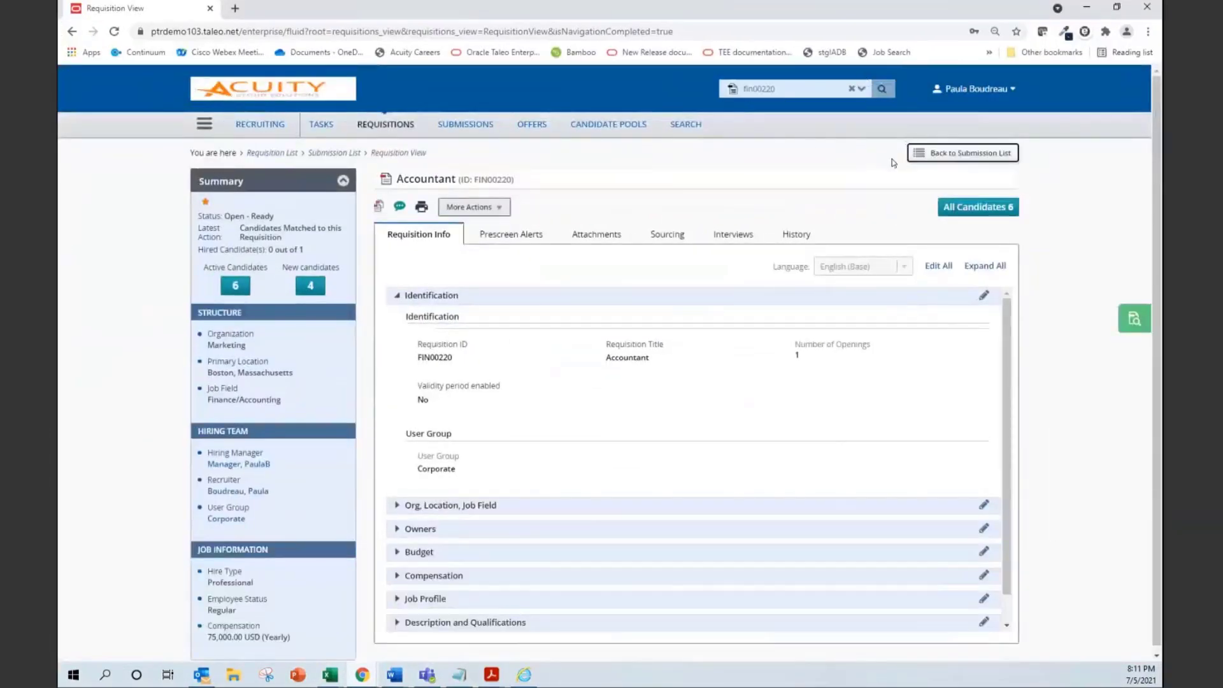
pyautogui.click(975, 166)
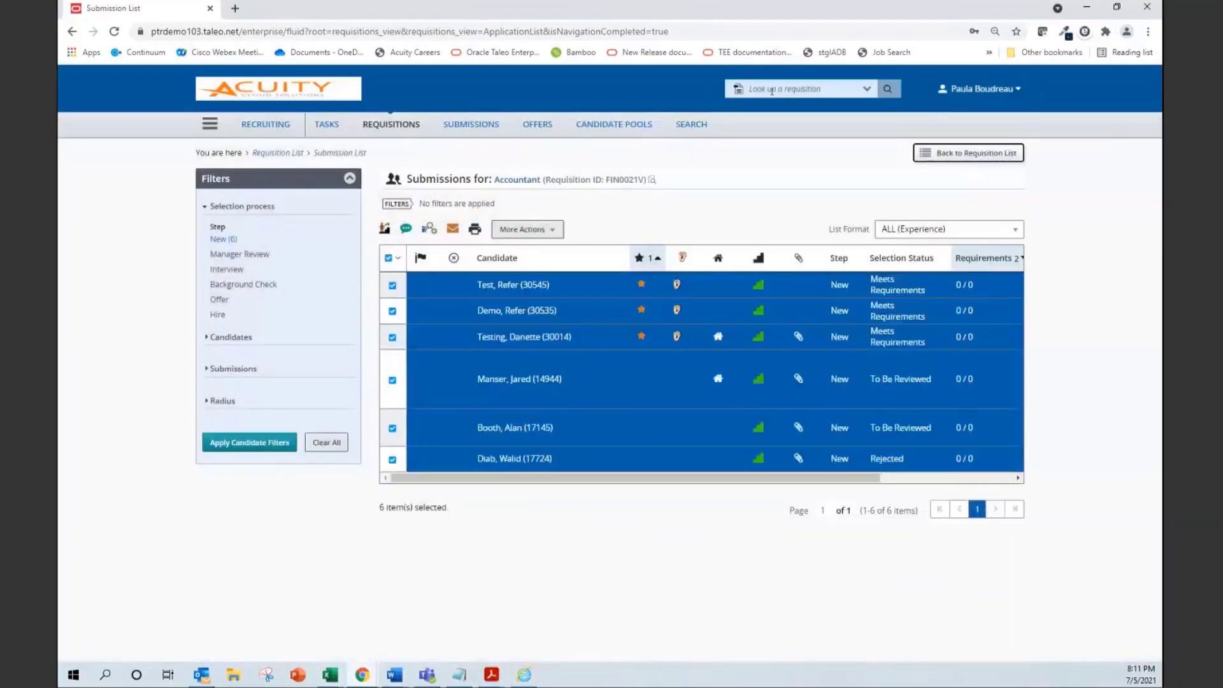
# Try to look up the requisition as fin0021 and as fin00280.
pyautogui.click(772, 91)
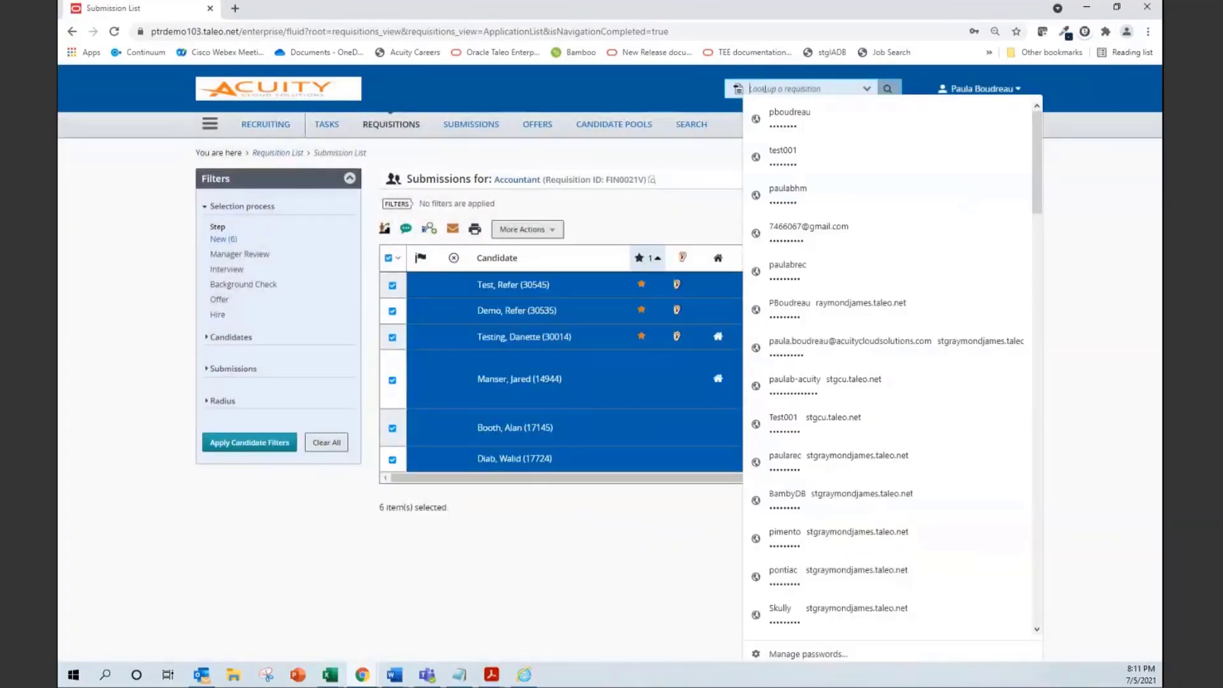
pyautogui.write('fin')
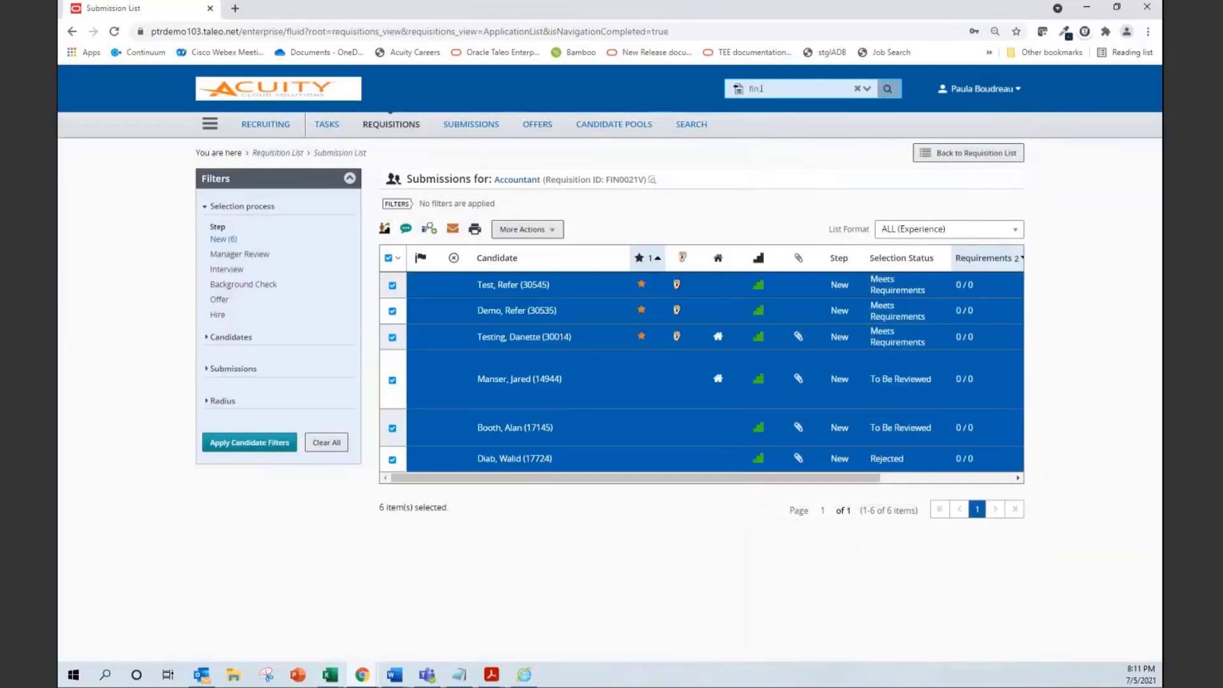
pyautogui.write('002')
pyautogui.press('Return')
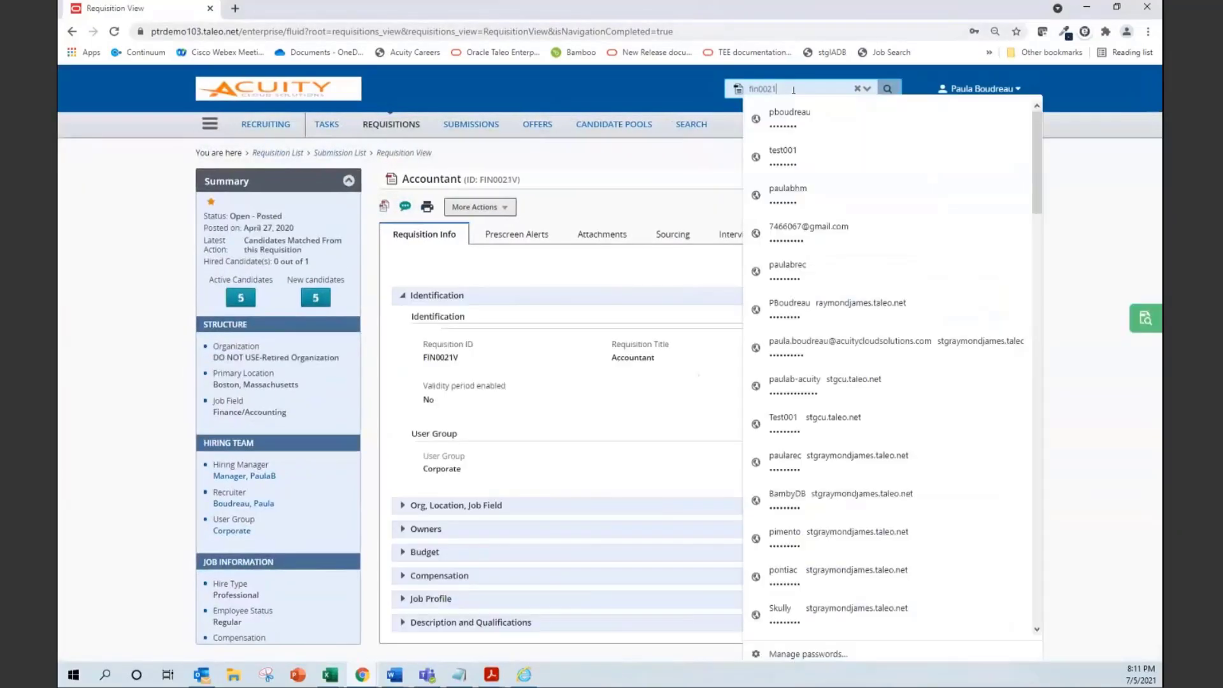
pyautogui.press('BackSpace')
pyautogui.write('80')
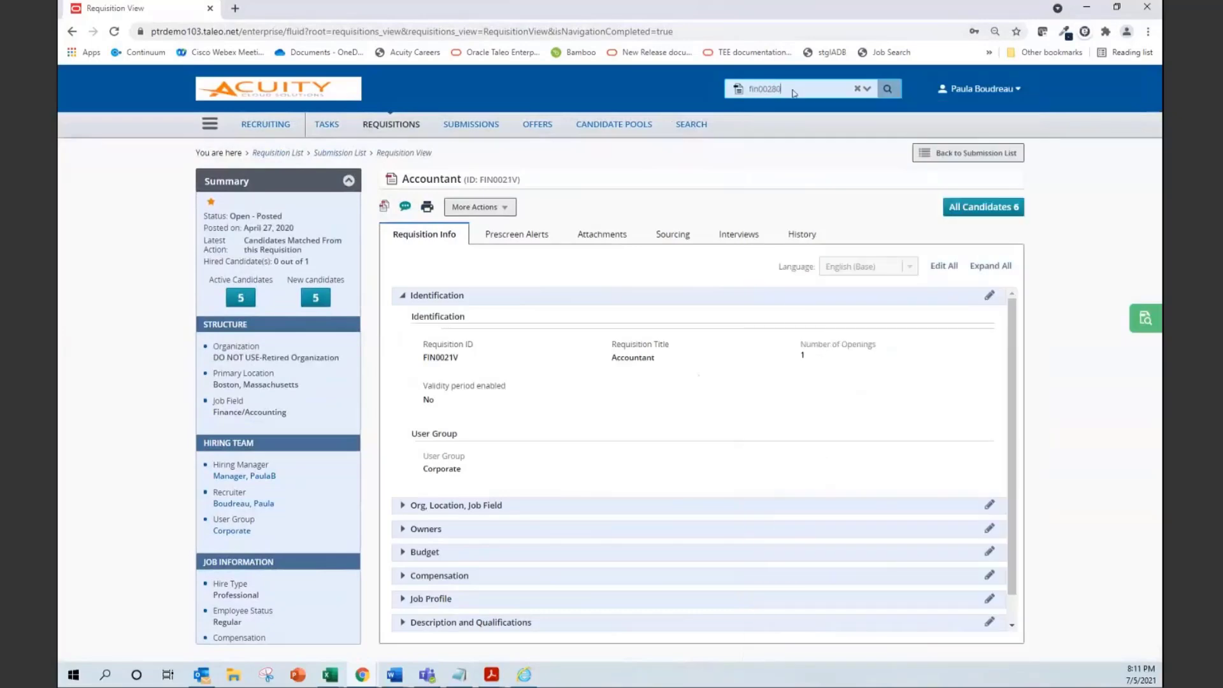
pyautogui.press('Return')
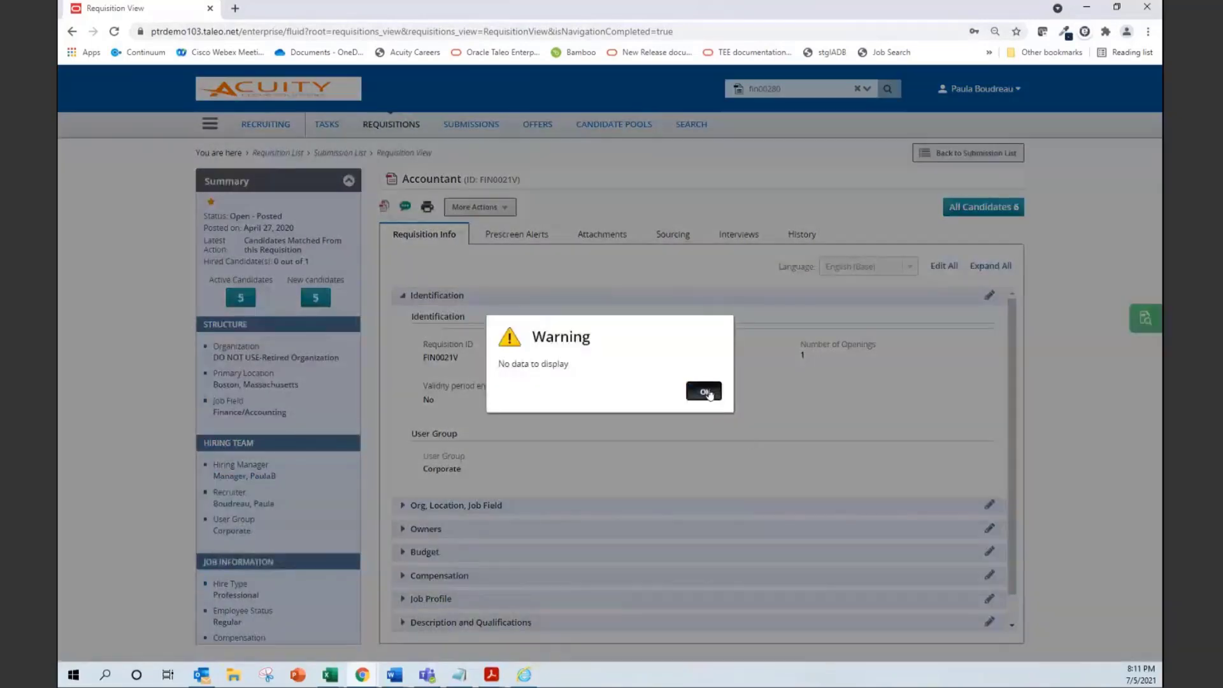
pyautogui.click(707, 390)
# Look up requisition fin00220 and open the list of all its candidates.
pyautogui.click(777, 88)
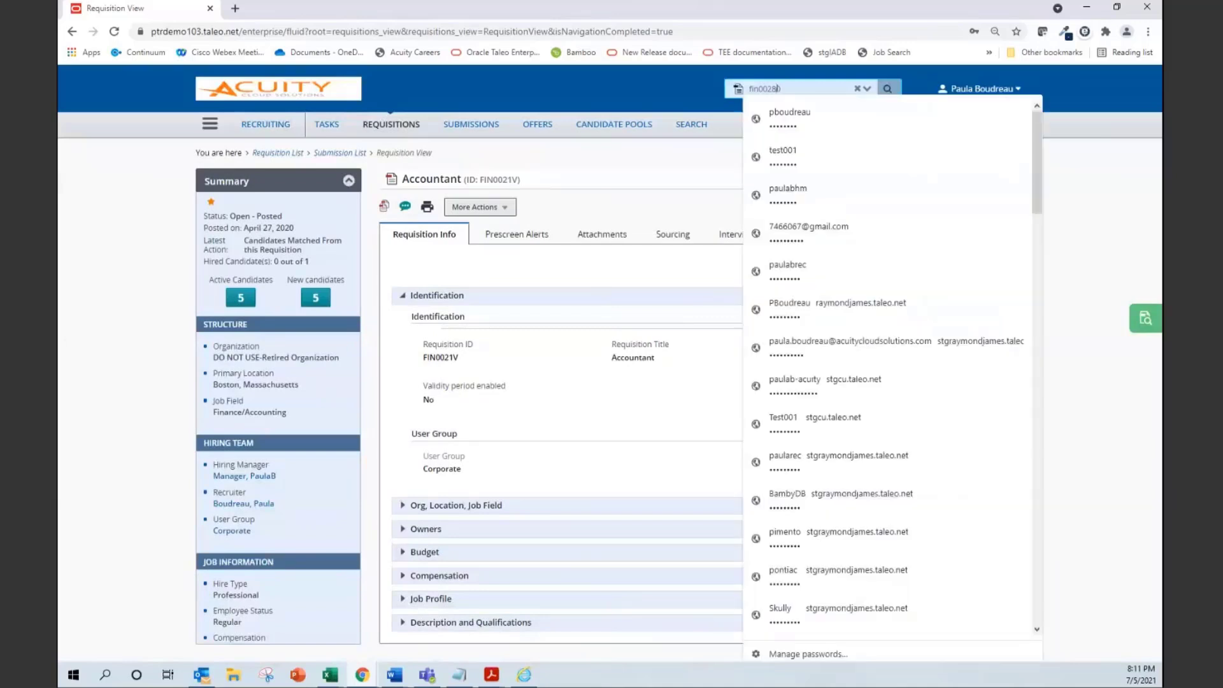
pyautogui.press('BackSpace')
pyautogui.write('20')
pyautogui.press('Return')
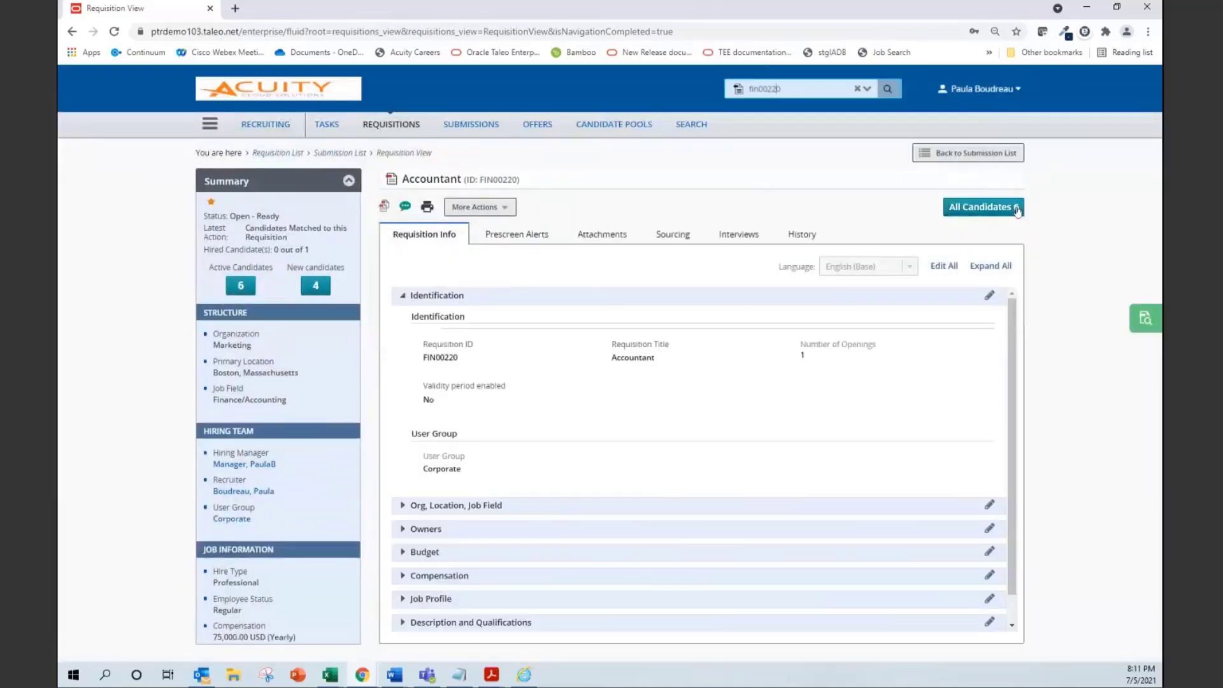
pyautogui.click(985, 207)
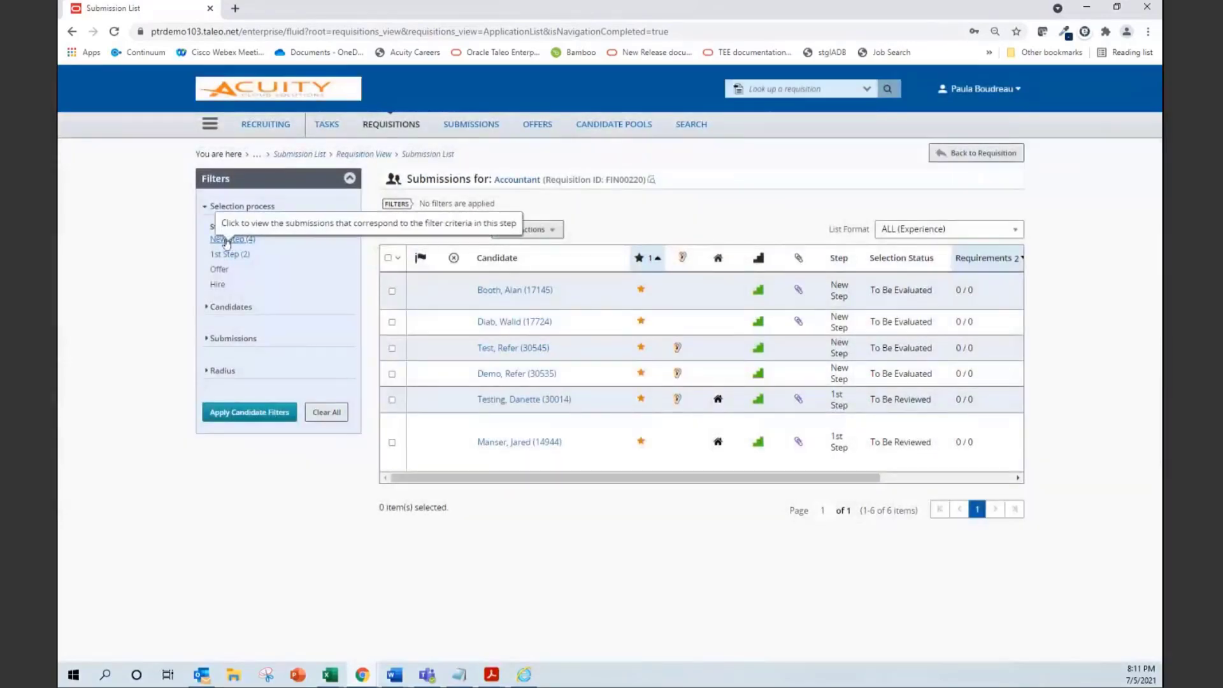
# Filter the submissions by New Step to check which list formats it offers, and remove the filter.
pyautogui.click(225, 244)
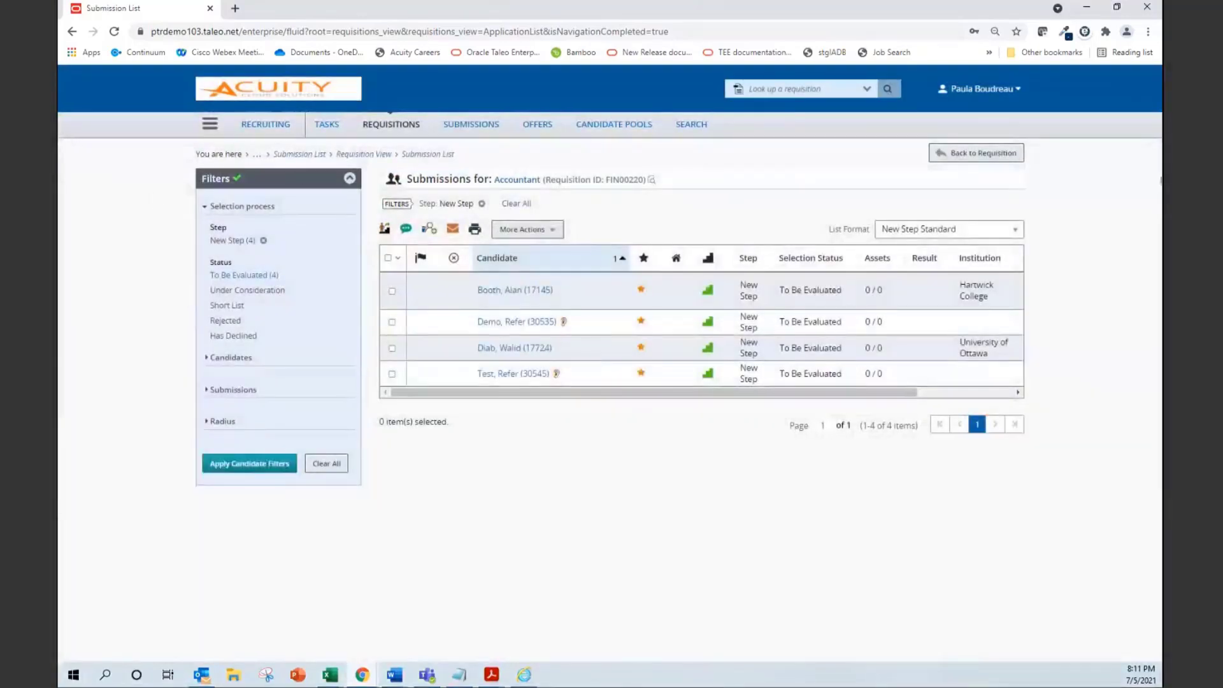
pyautogui.click(1015, 232)
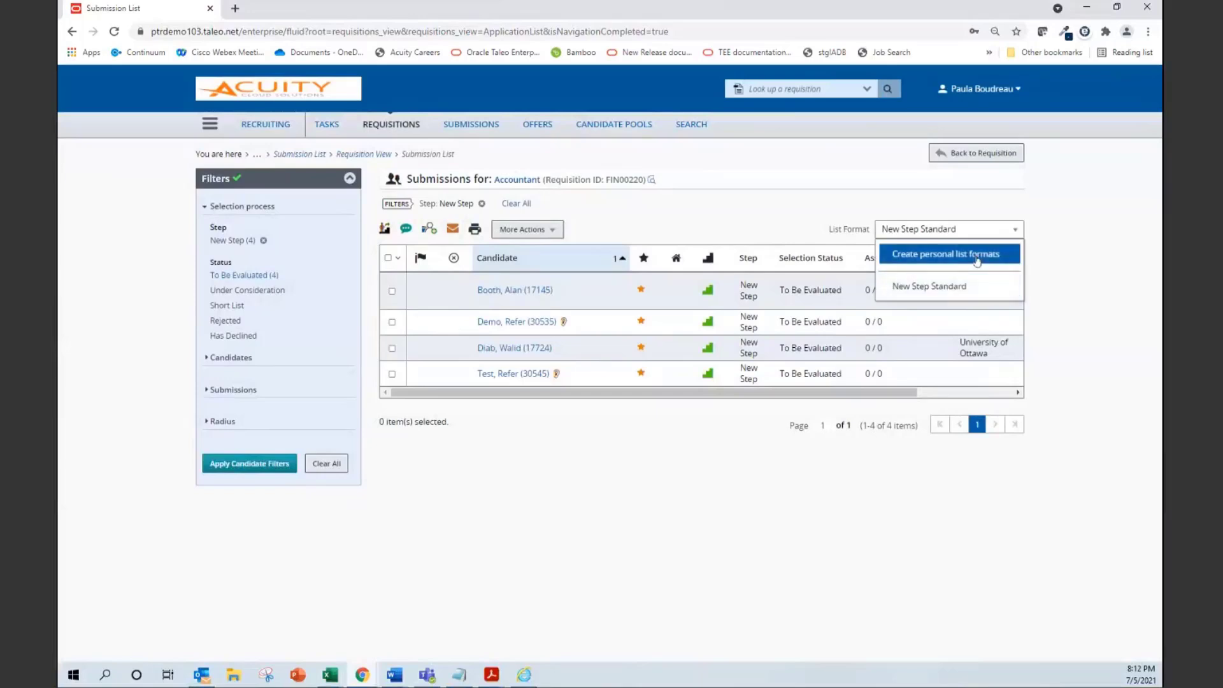
pyautogui.click(264, 243)
pyautogui.click(264, 243)
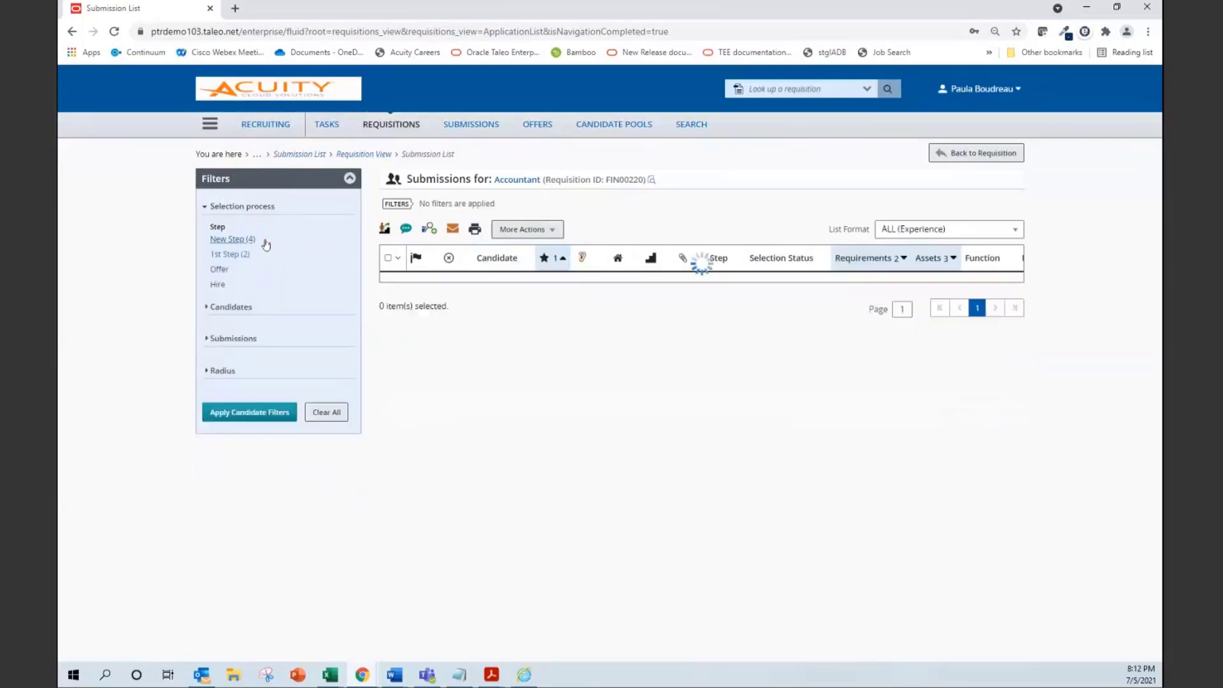